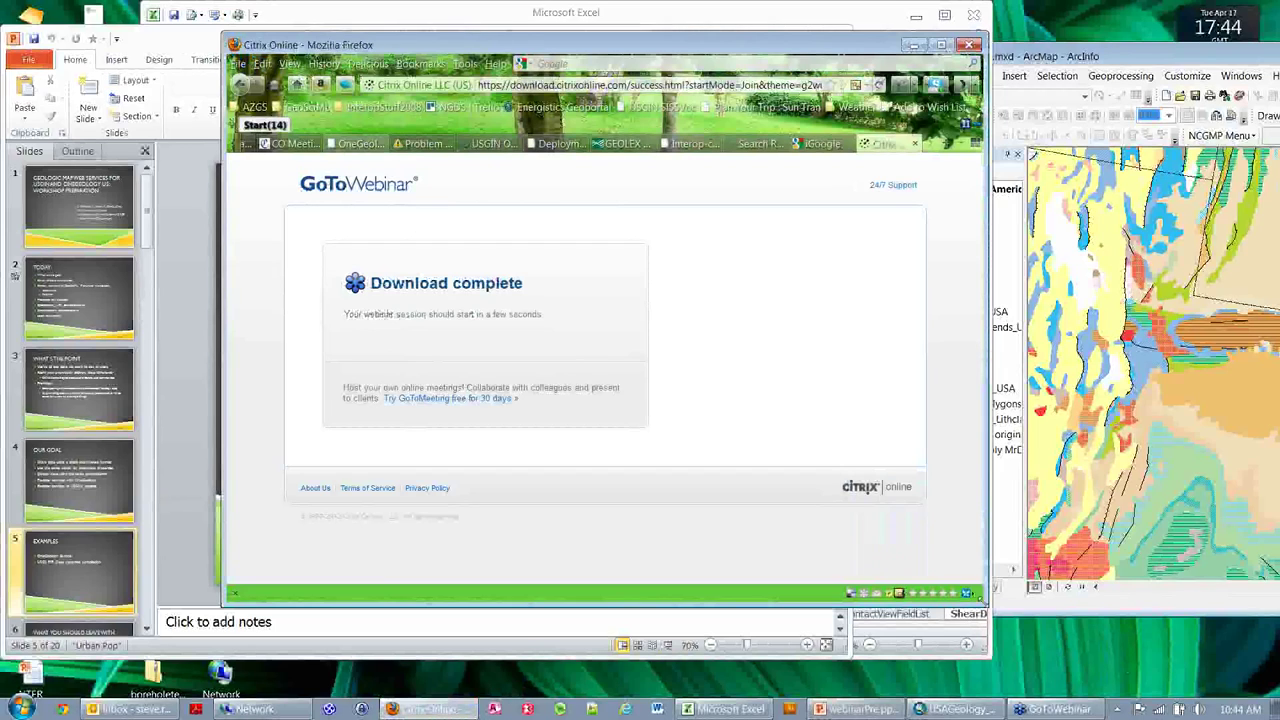
Bring up the OneGeology Europe map viewer and enlarge its browser window
left_click(357, 145)
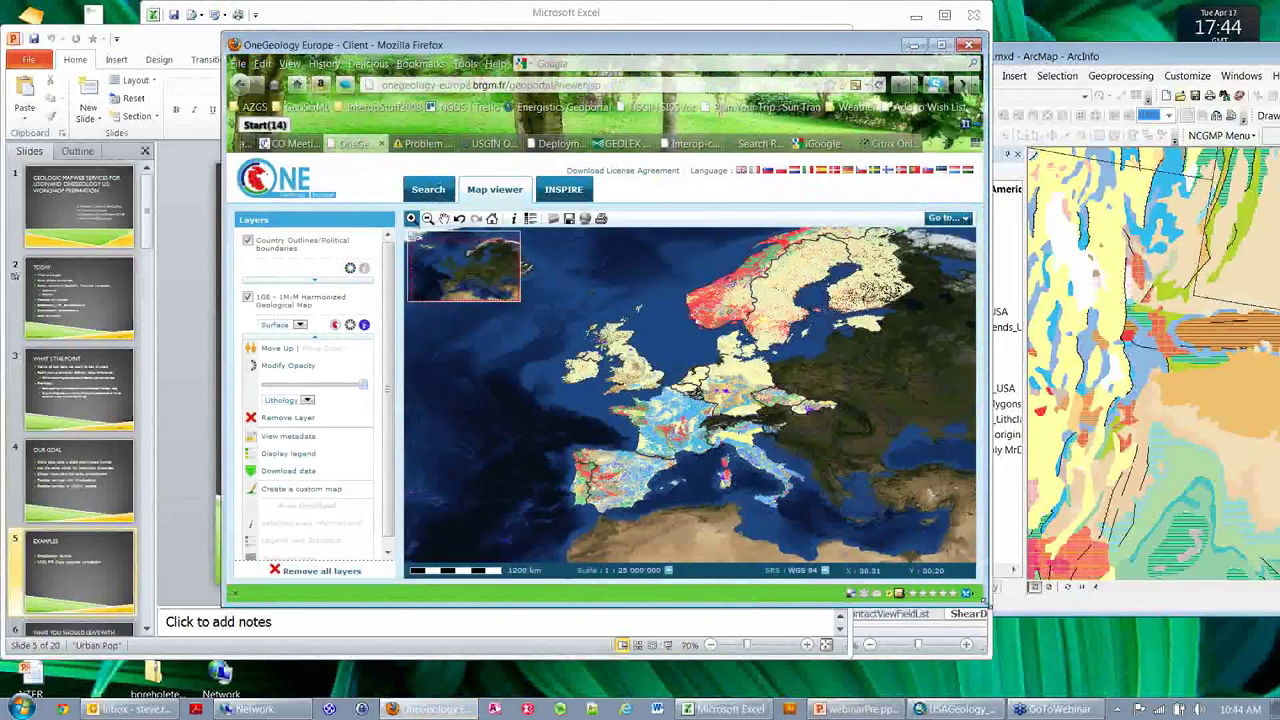
left_click_drag(1155, 680, 1158, 688)
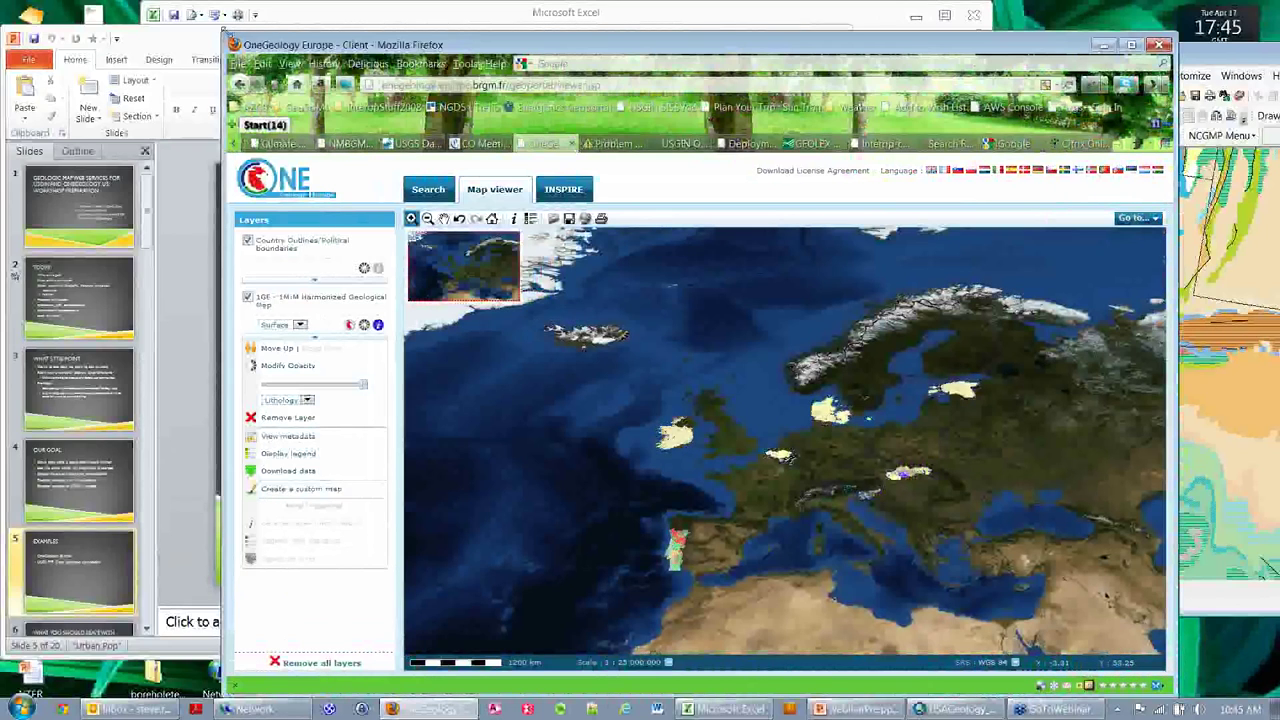
left_click_drag(222, 37, 82, 20)
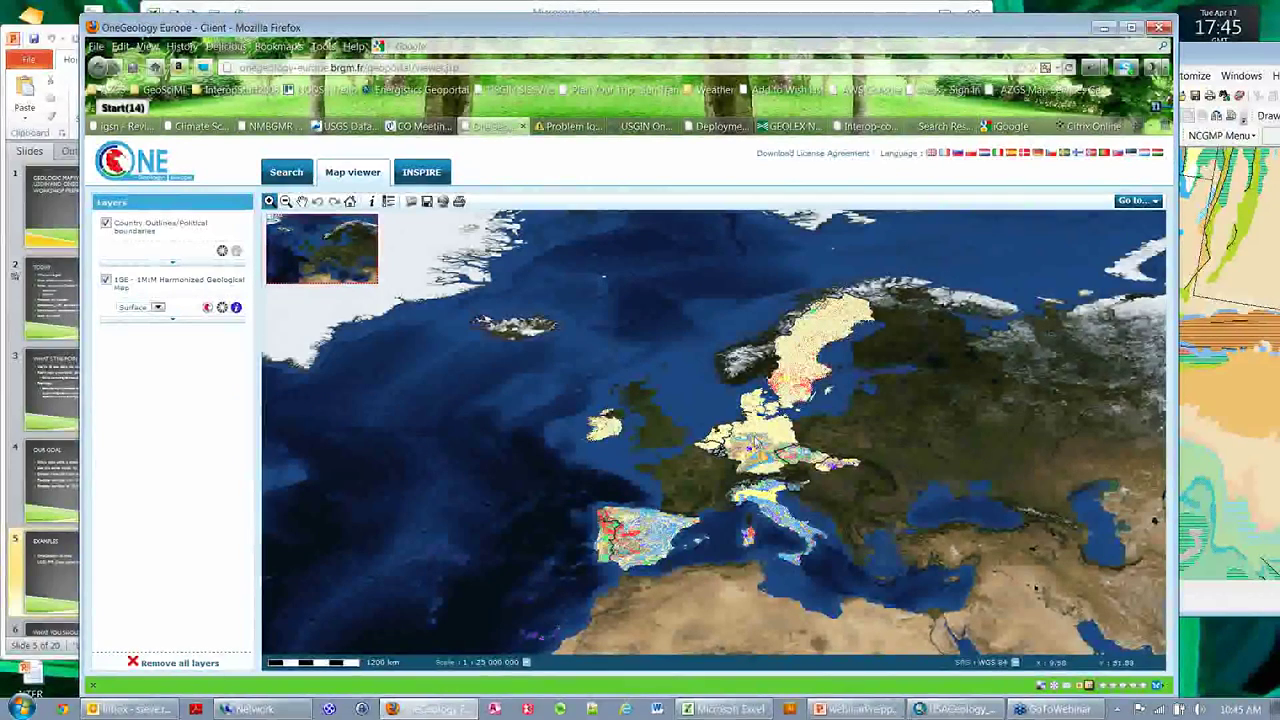
Zoom the OneGeology Europe harmonized geological map in to central Europe and pan it toward the southeast
left_click_drag(754, 440, 794, 462)
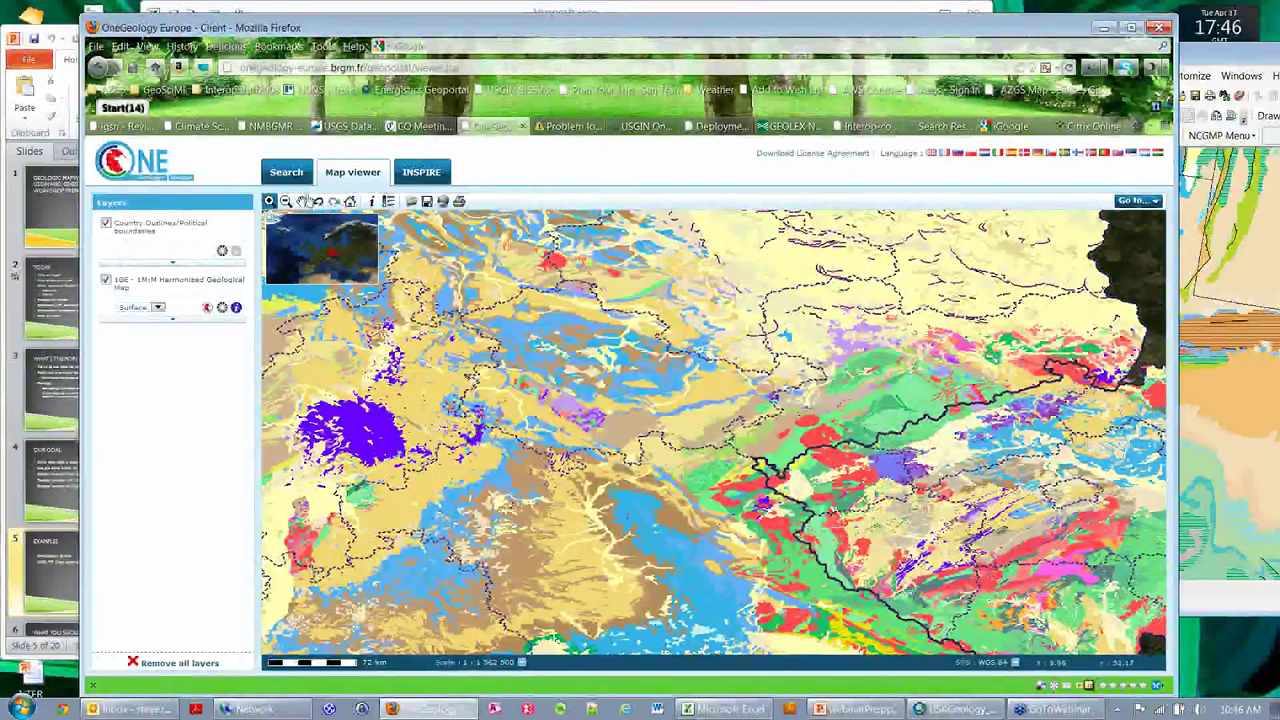
left_click(301, 201)
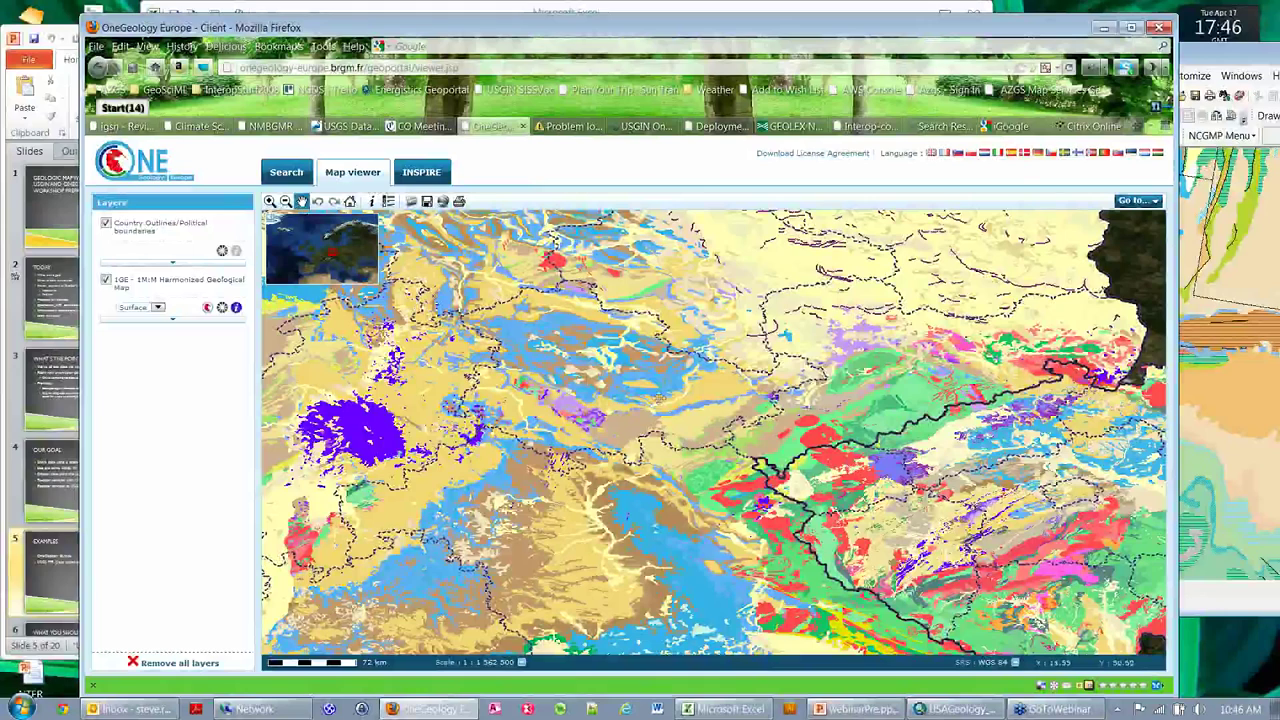
left_click_drag(710, 490, 610, 402)
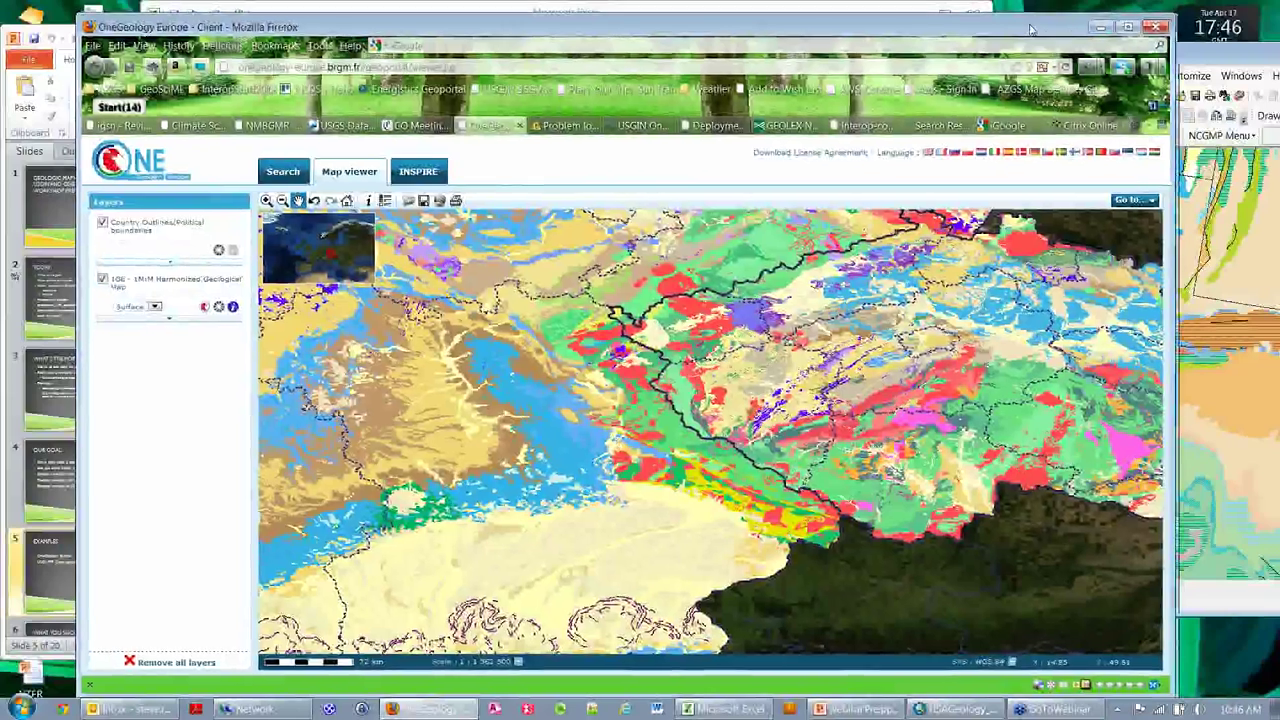
Minimize the browser and switch to the USAGeology_ServicesProject.mxd window in ArcMap, moving it into full view and enlarging it
left_click_drag(1040, 30, 1010, 27)
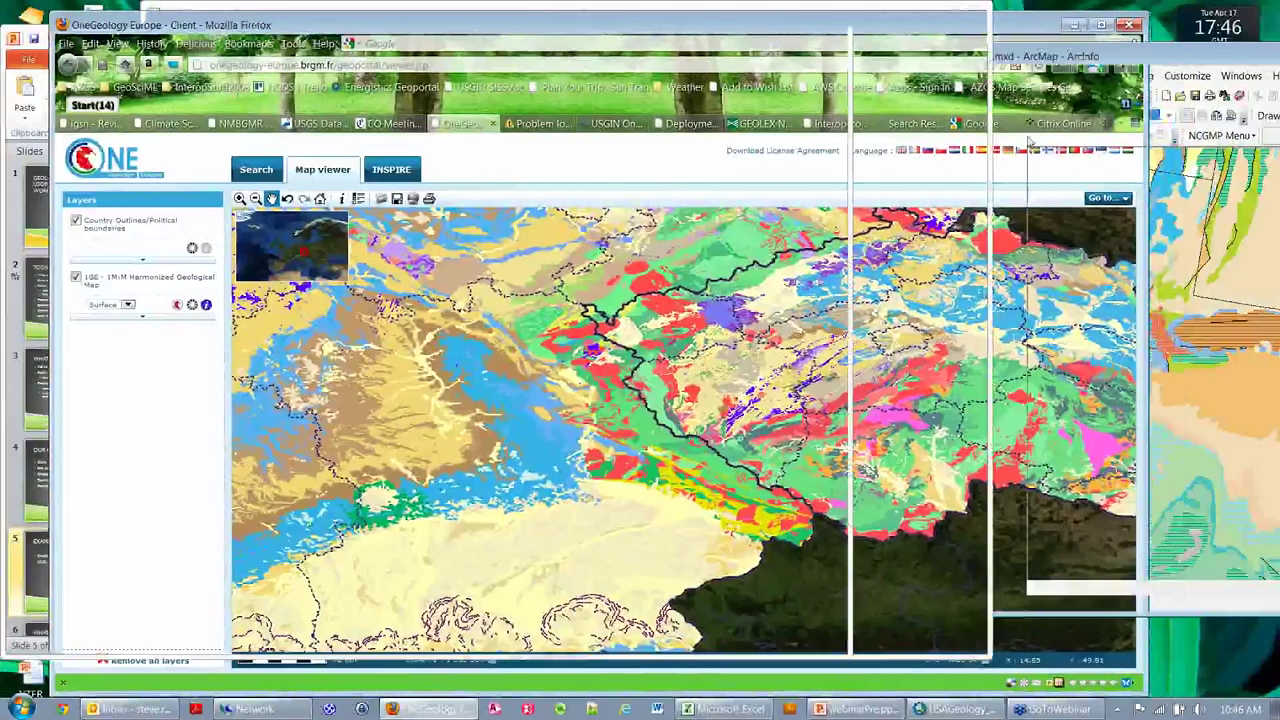
left_click(1071, 25)
left_click_drag(1143, 63, 509, 65)
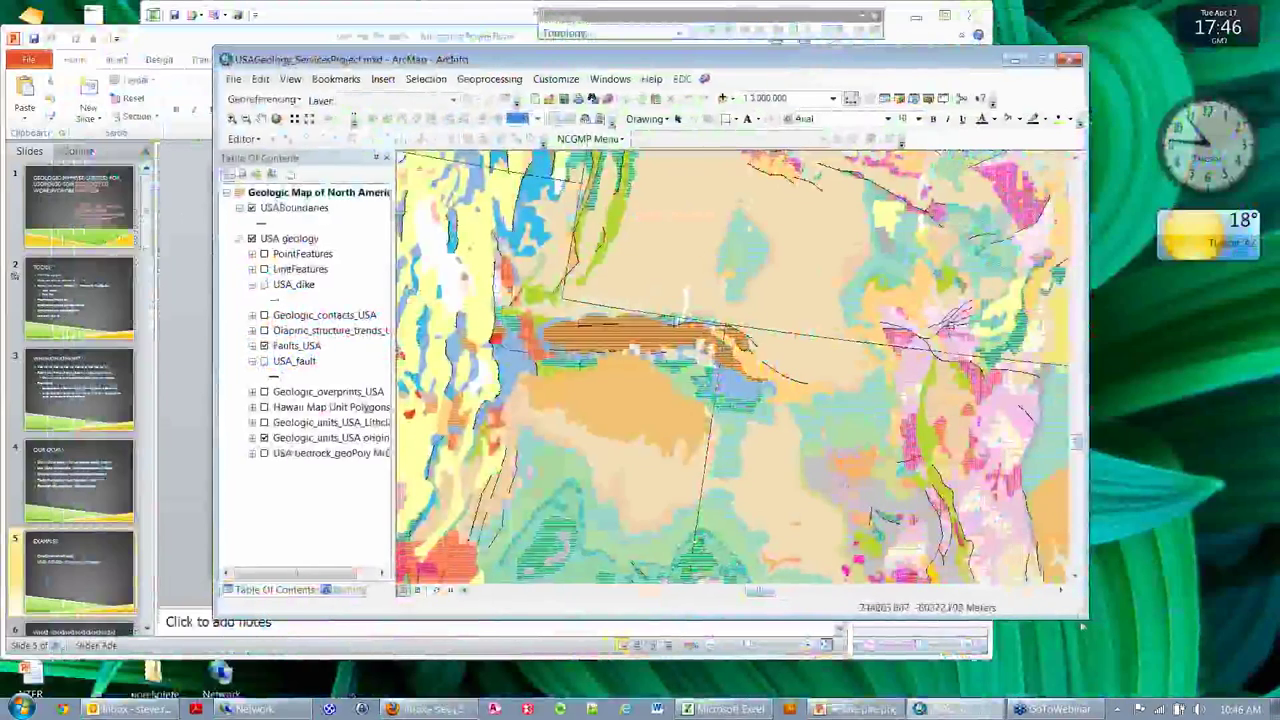
left_click_drag(1088, 620, 1202, 692)
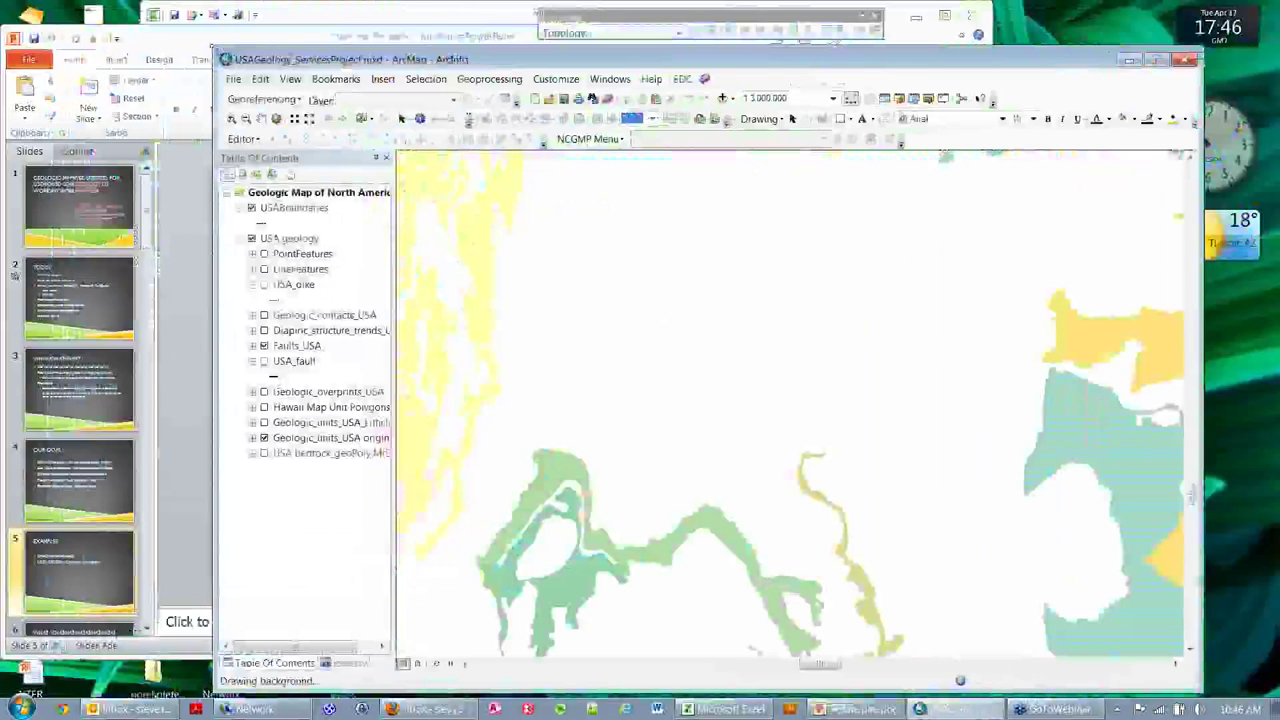
left_click_drag(215, 52, 120, 8)
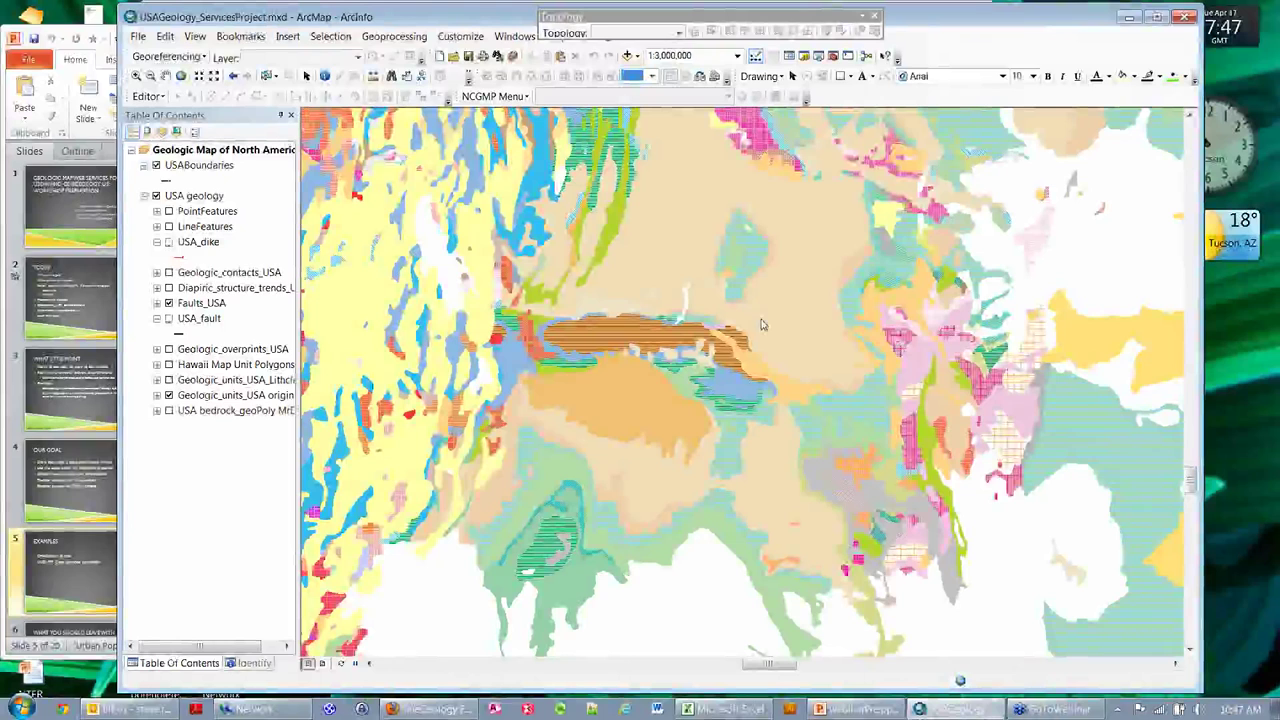
Hide the original Geologic_units_USA layer and show the USA bedrock_geoPoly layer
left_click(169, 396)
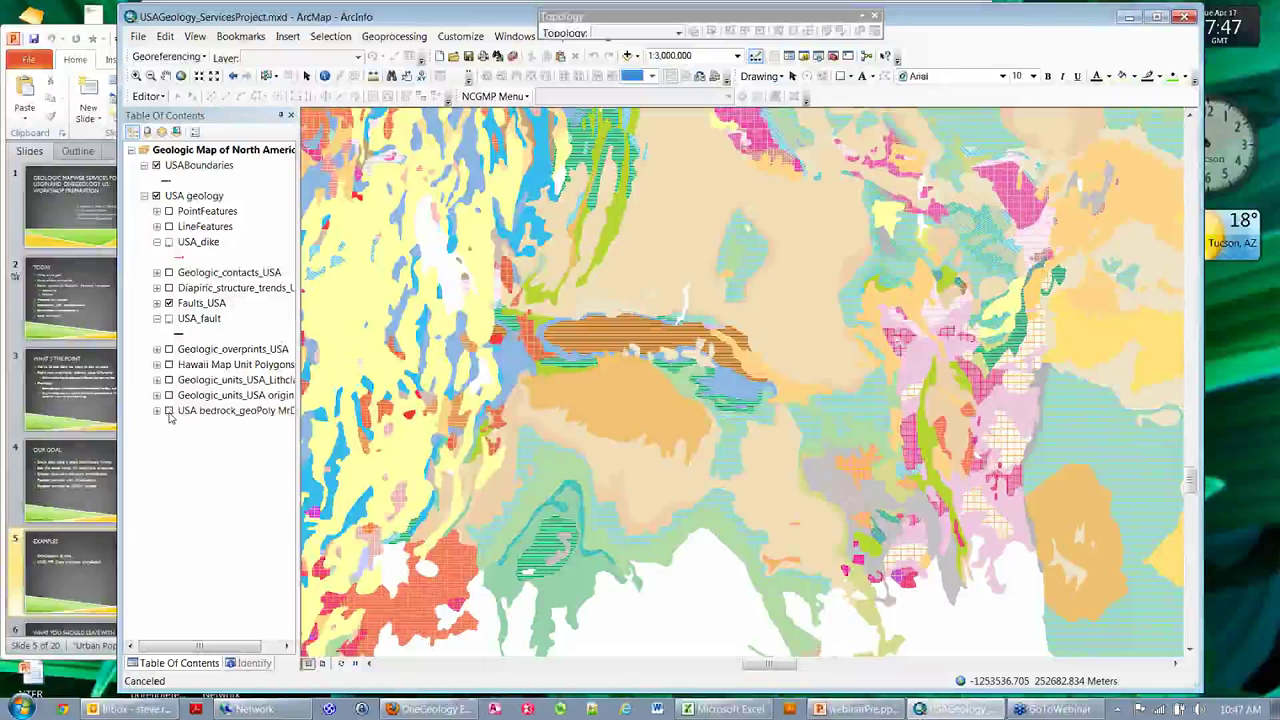
left_click(169, 411)
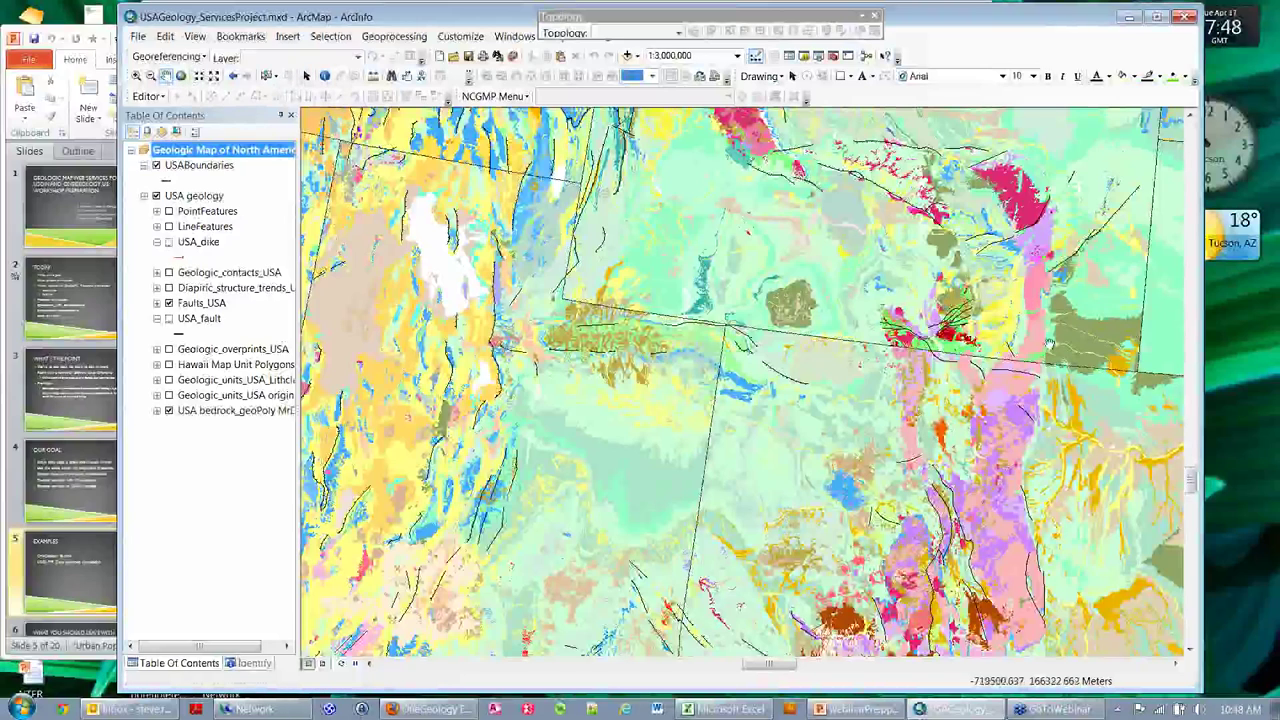
Examine the bedrock map eastward across the state boundaries and set the map scale to 1:10,000,000
left_click_drag(1049, 344, 834, 451)
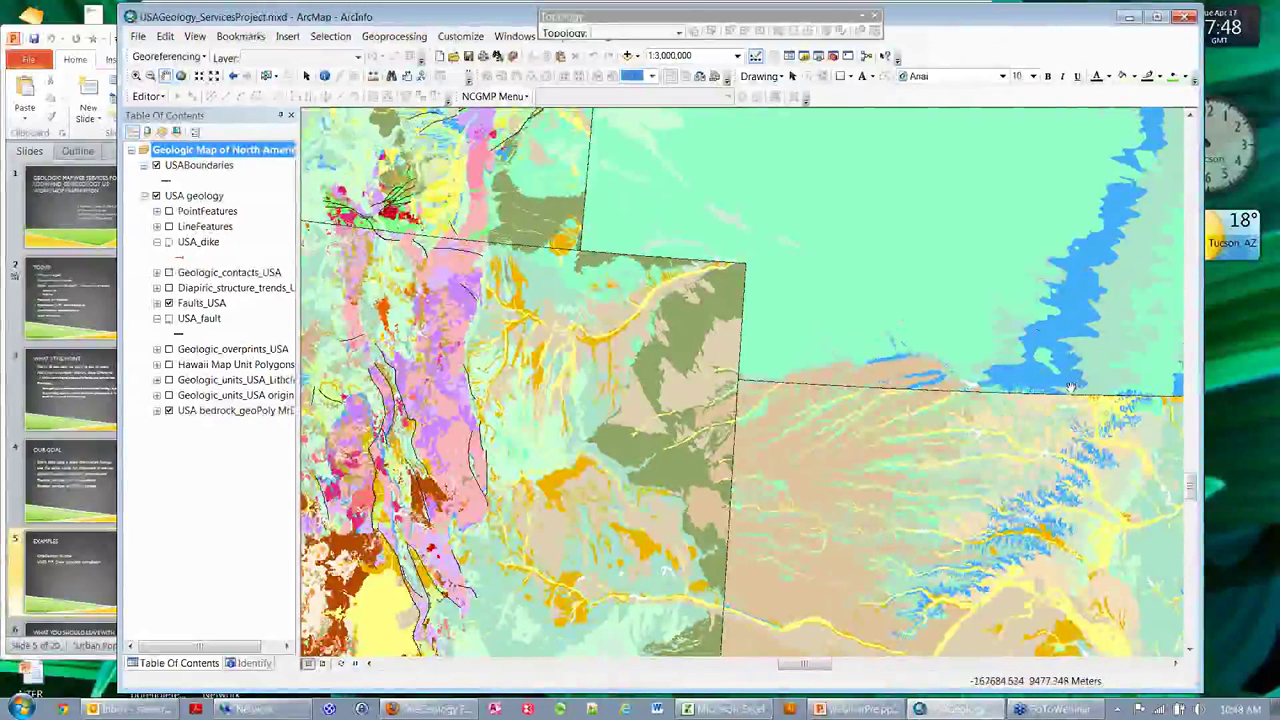
left_click_drag(1070, 388, 870, 284)
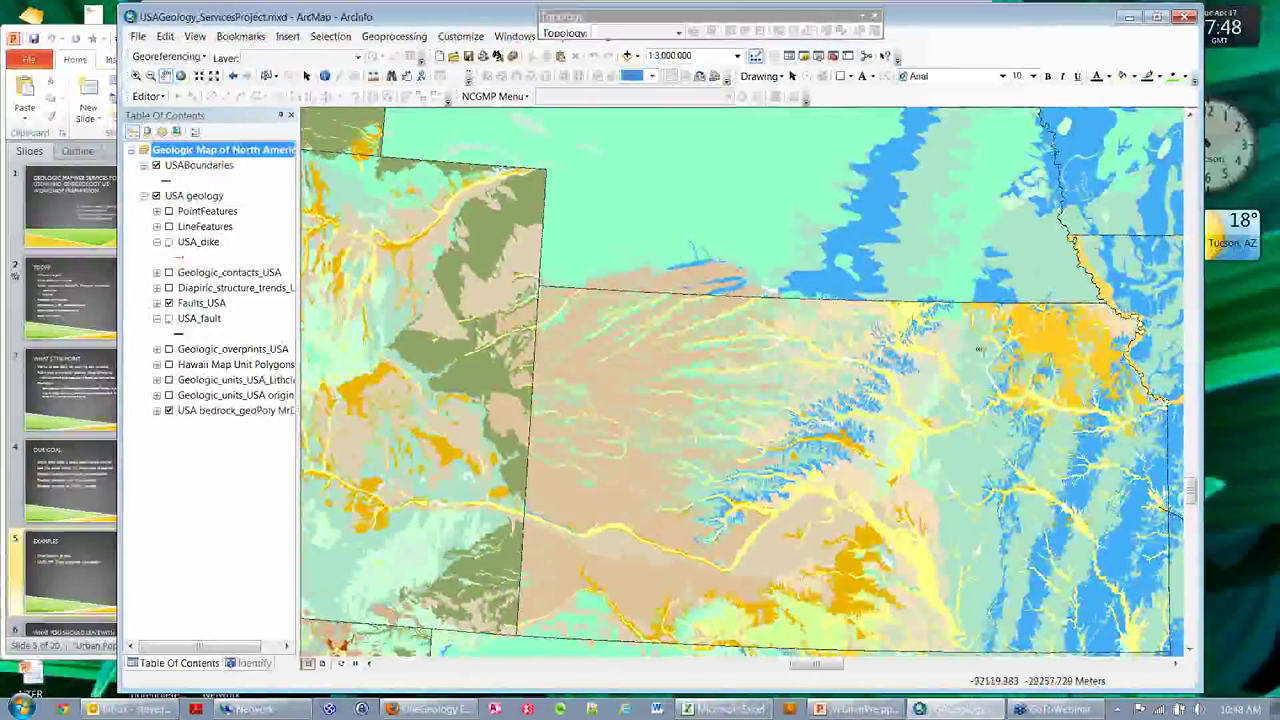
left_click(737, 56)
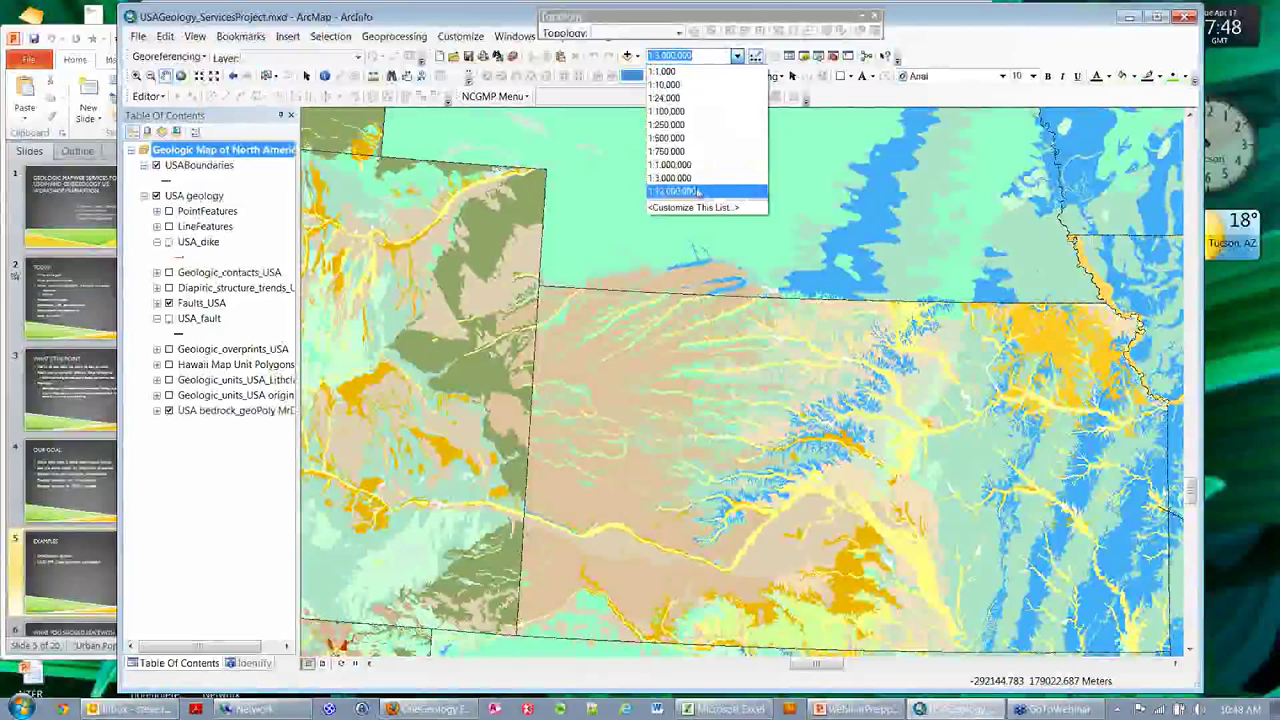
left_click(703, 192)
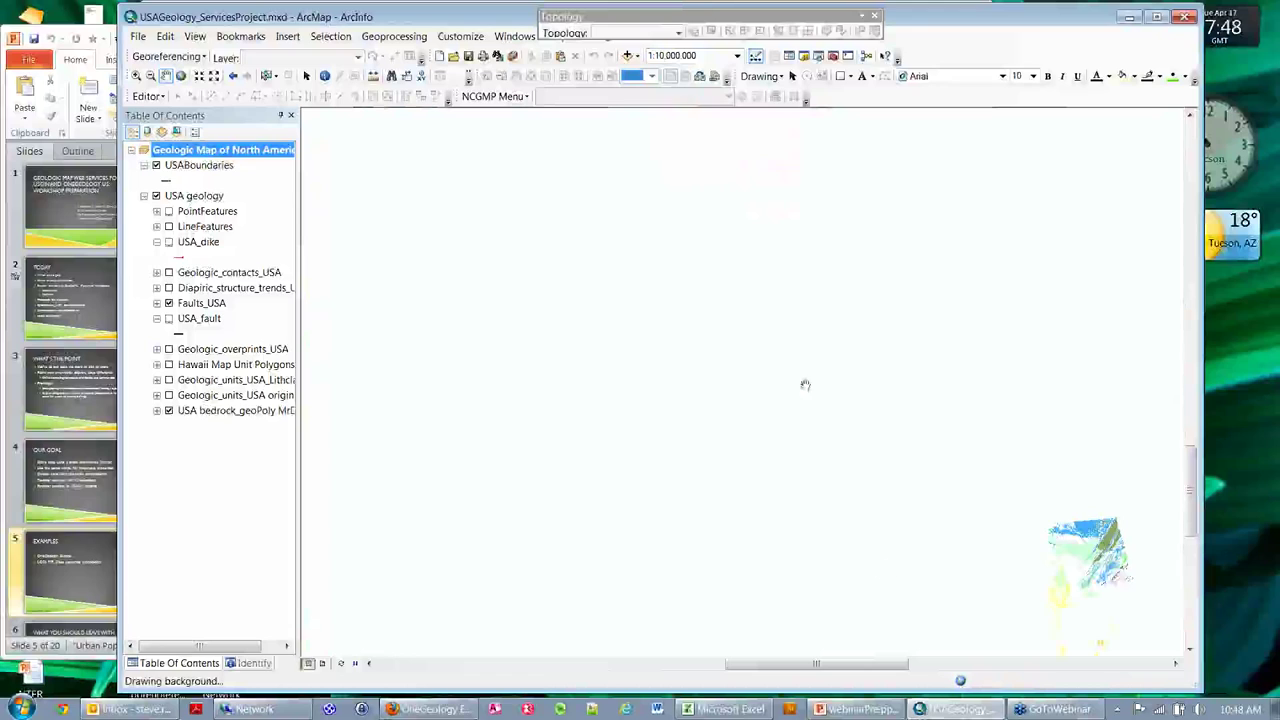
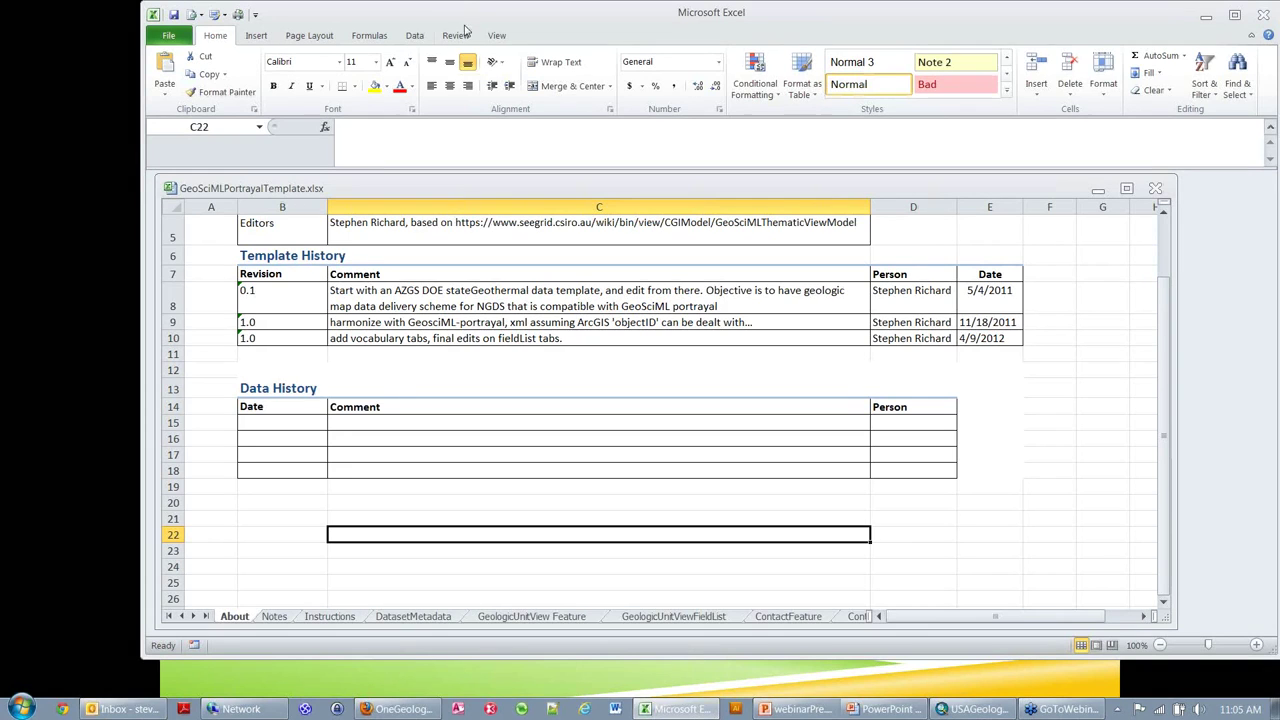
Collapse the Excel ribbon, reposition the Excel window and enlarge the GeoSciMLPortrayalTemplate.xlsx workbook window
left_click(456, 35)
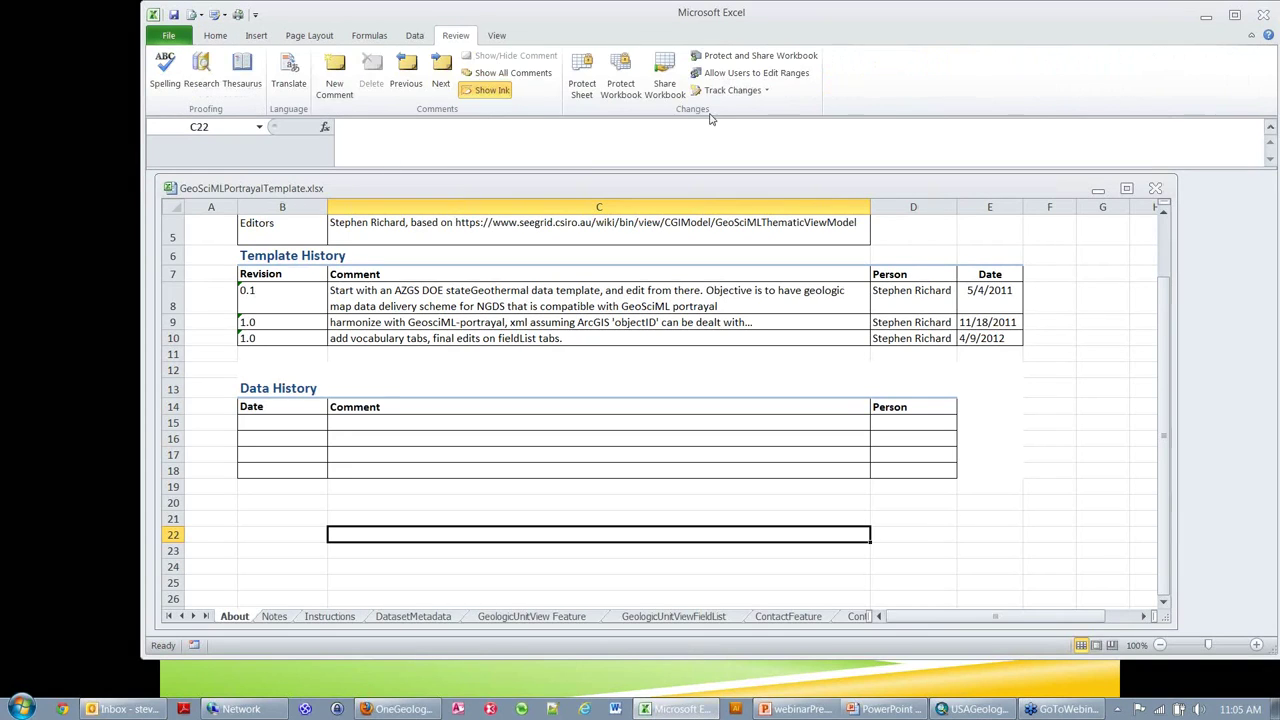
left_click(1250, 36)
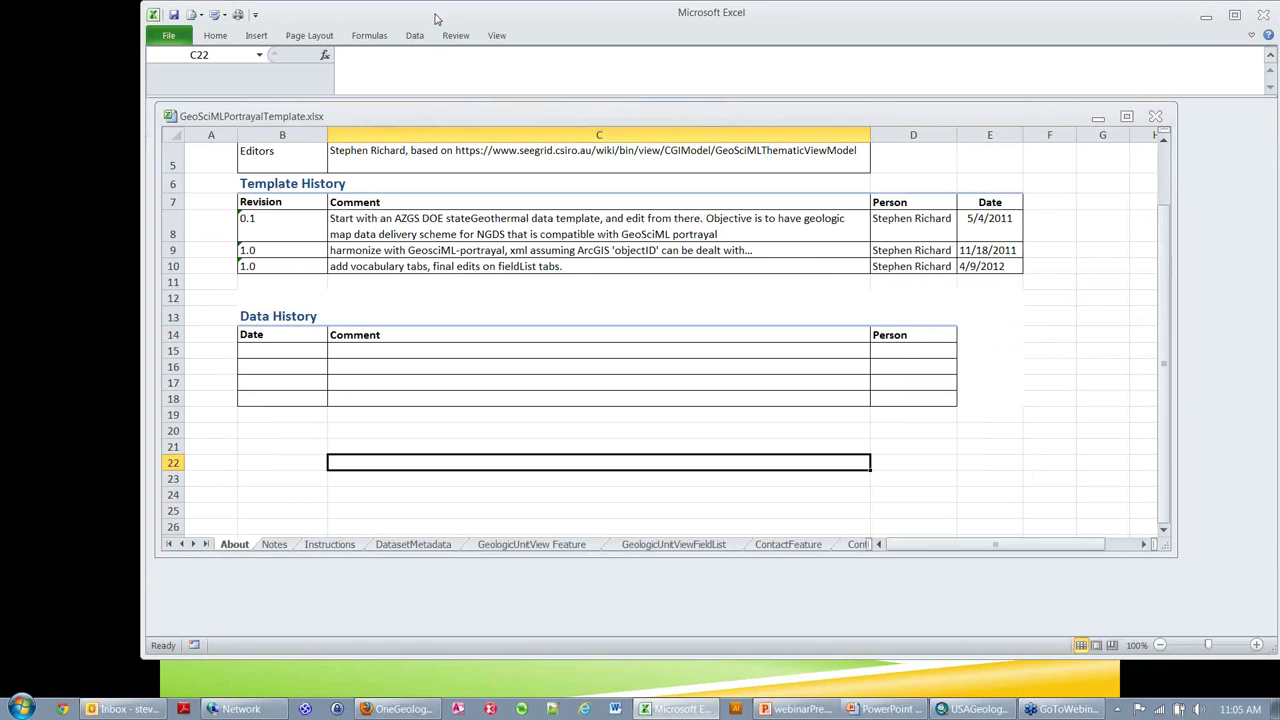
left_click_drag(435, 17, 341, 24)
left_click_drag(1093, 554, 1167, 612)
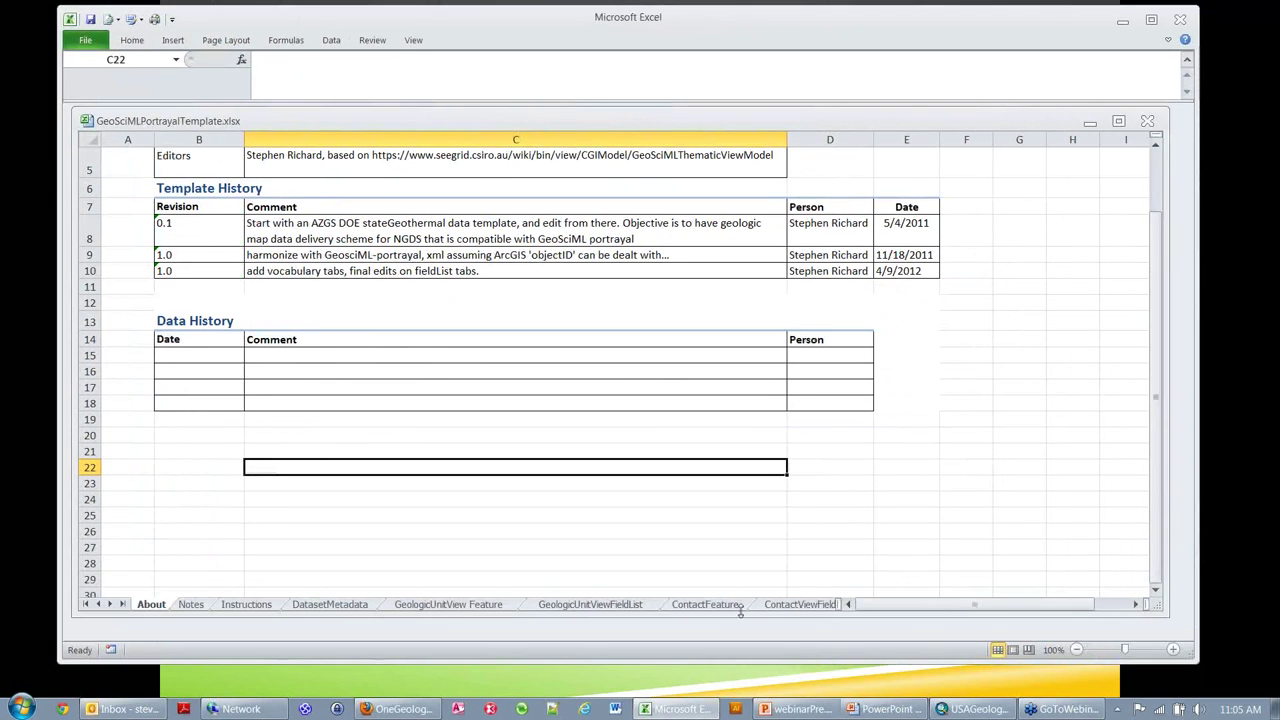
View the DatasetMetadata and GeologicUnitView Feature sheets and make room for more sheet names
left_click(323, 604)
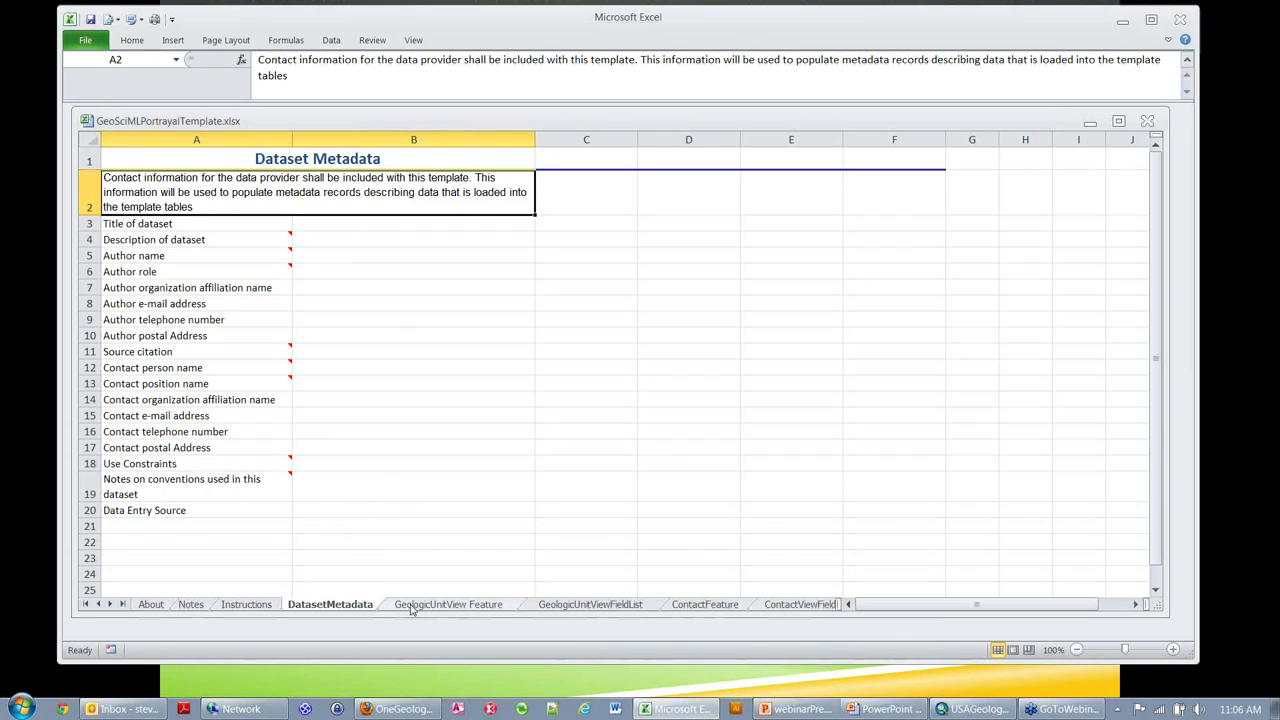
left_click(450, 605)
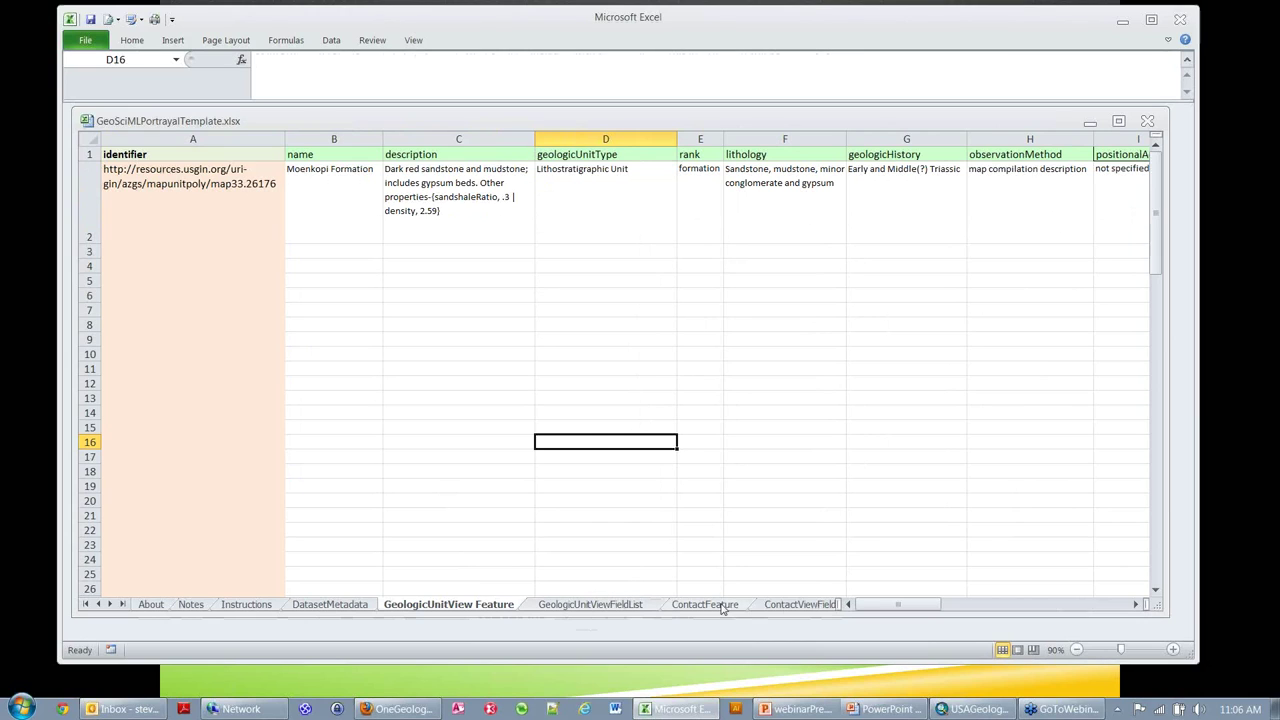
left_click_drag(835, 608, 990, 607)
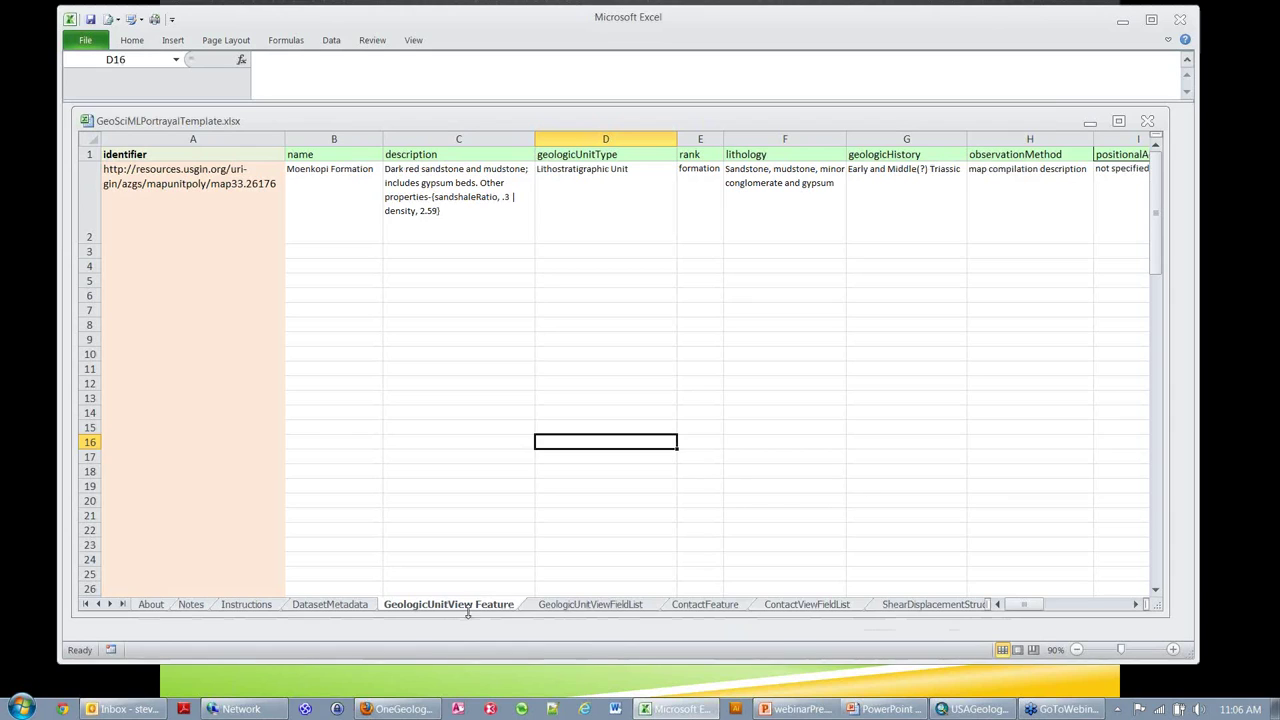
View the ContactFeature sheet and the ShearDisplacementStructure sheet from its first column
left_click(695, 607)
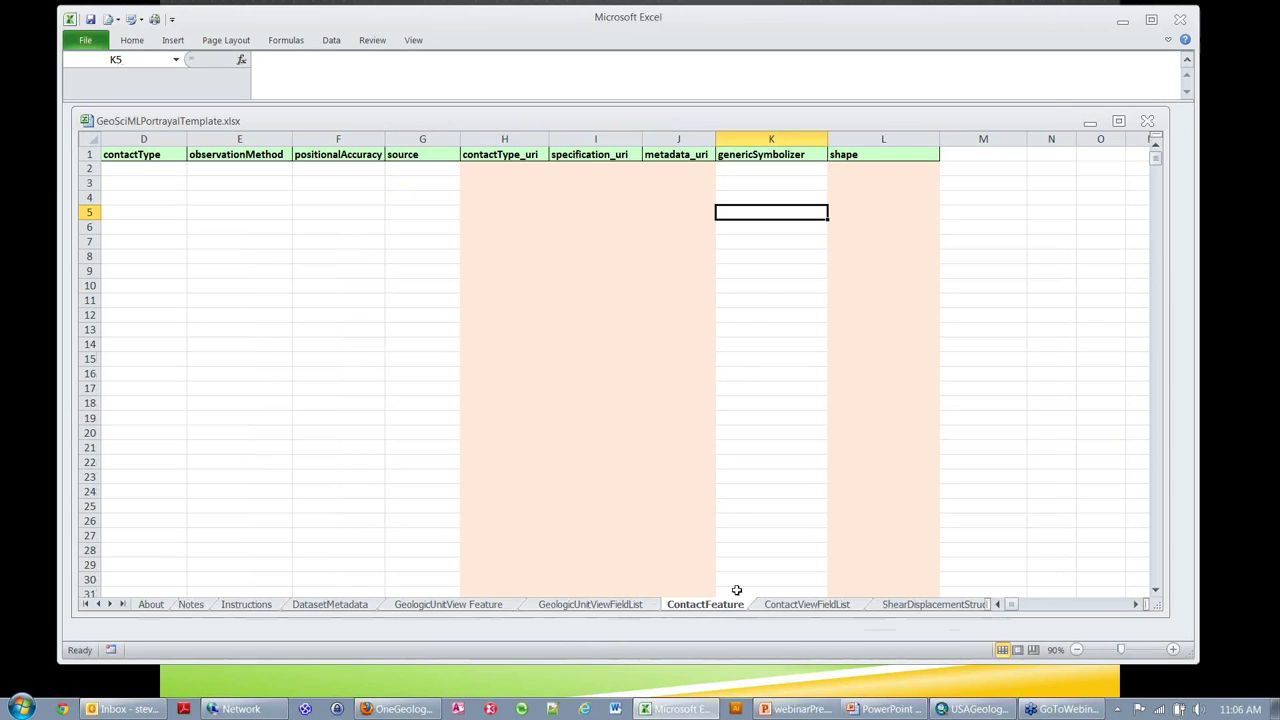
left_click(917, 606)
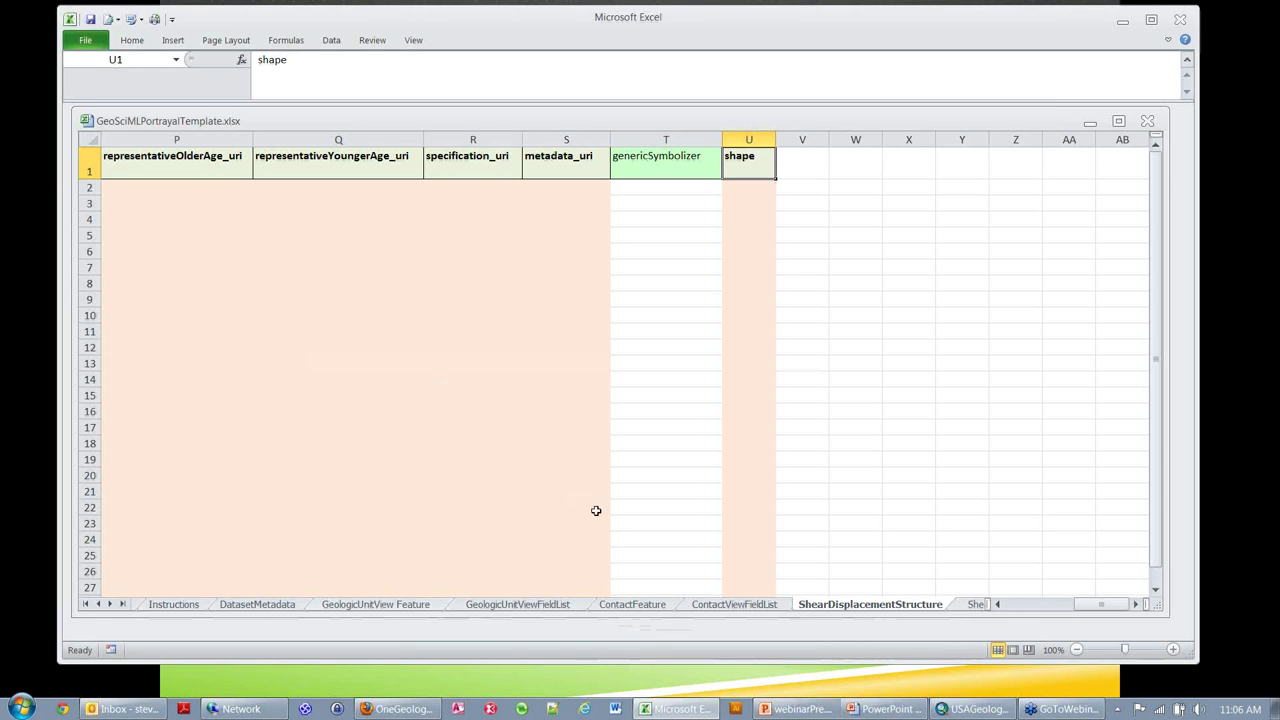
left_click(1010, 607)
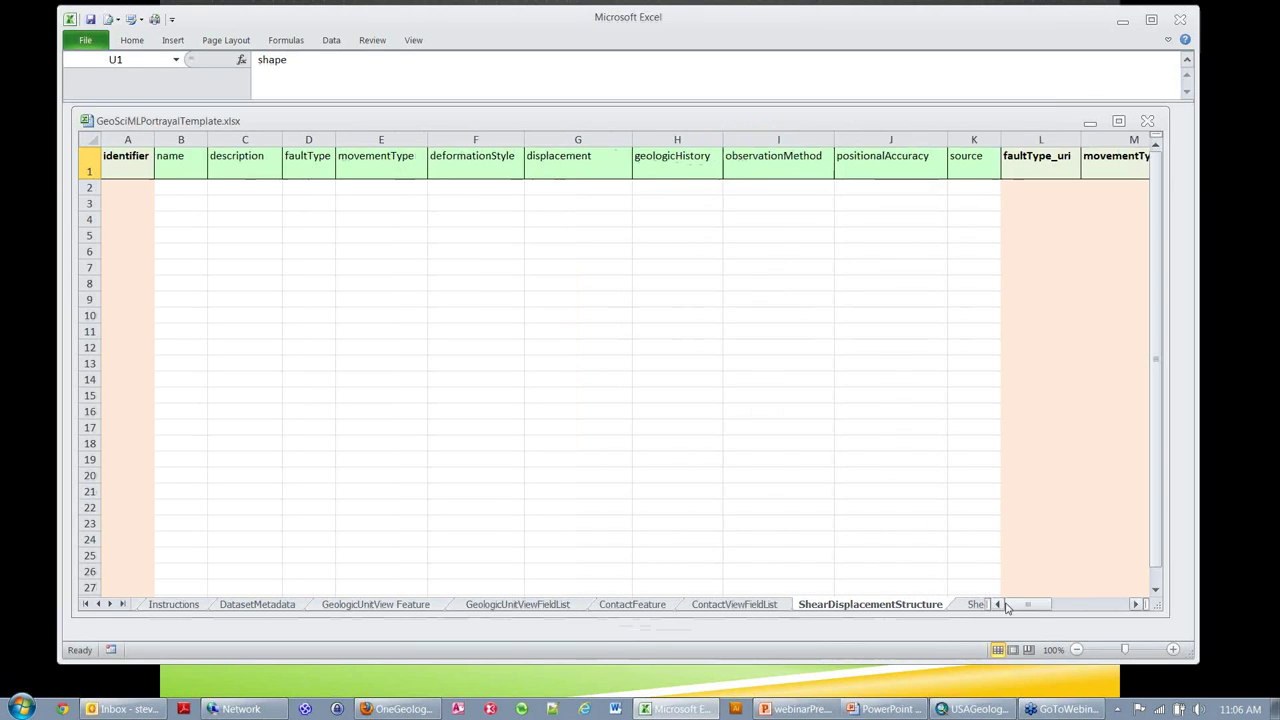
Select the sample Moenkopi Formation record in row 2 of the GeologicUnitView Feature sheet
left_click(421, 607)
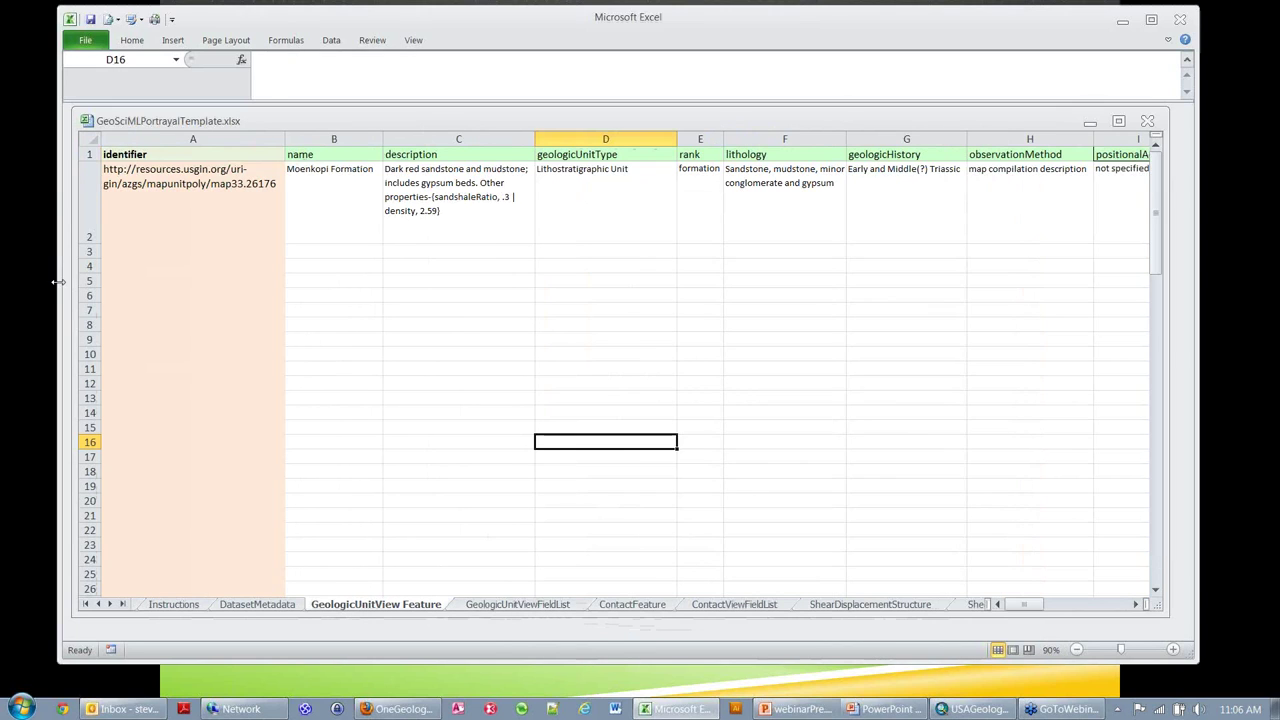
left_click(86, 193)
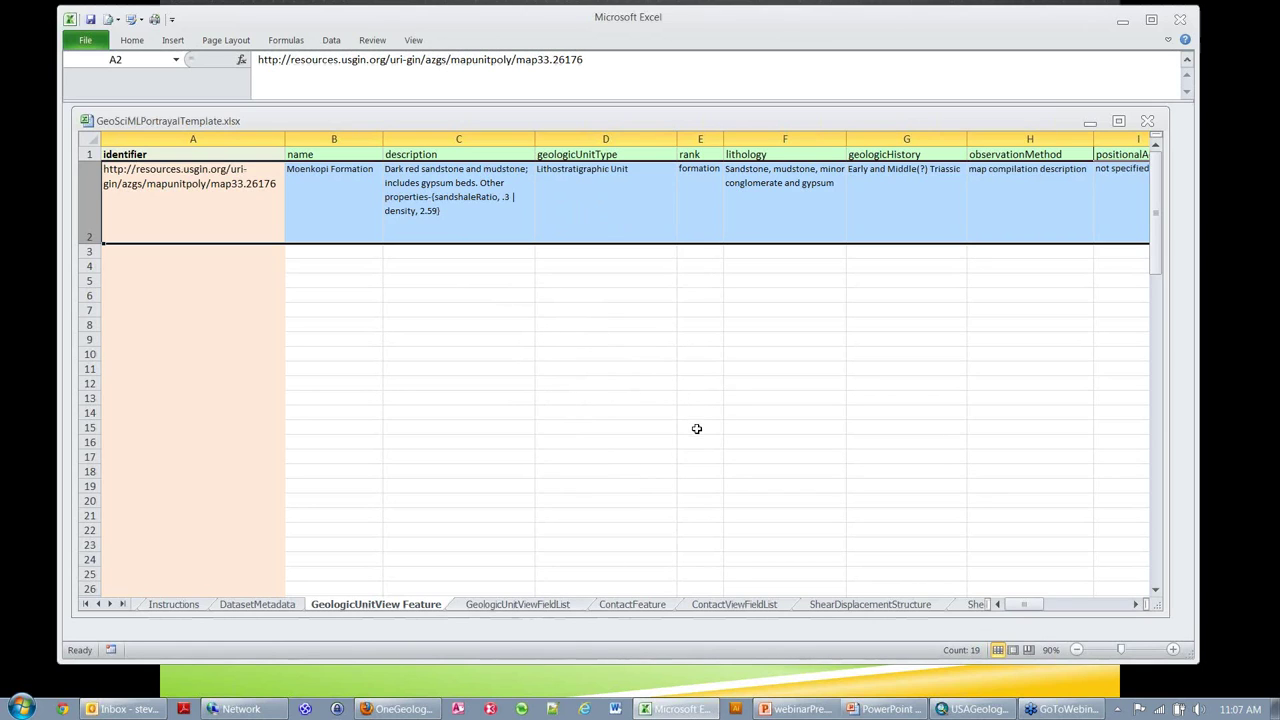
Examine the field descriptions in the GeologicUnitViewFieldList sheet, up to the base properties at its start
left_click(558, 605)
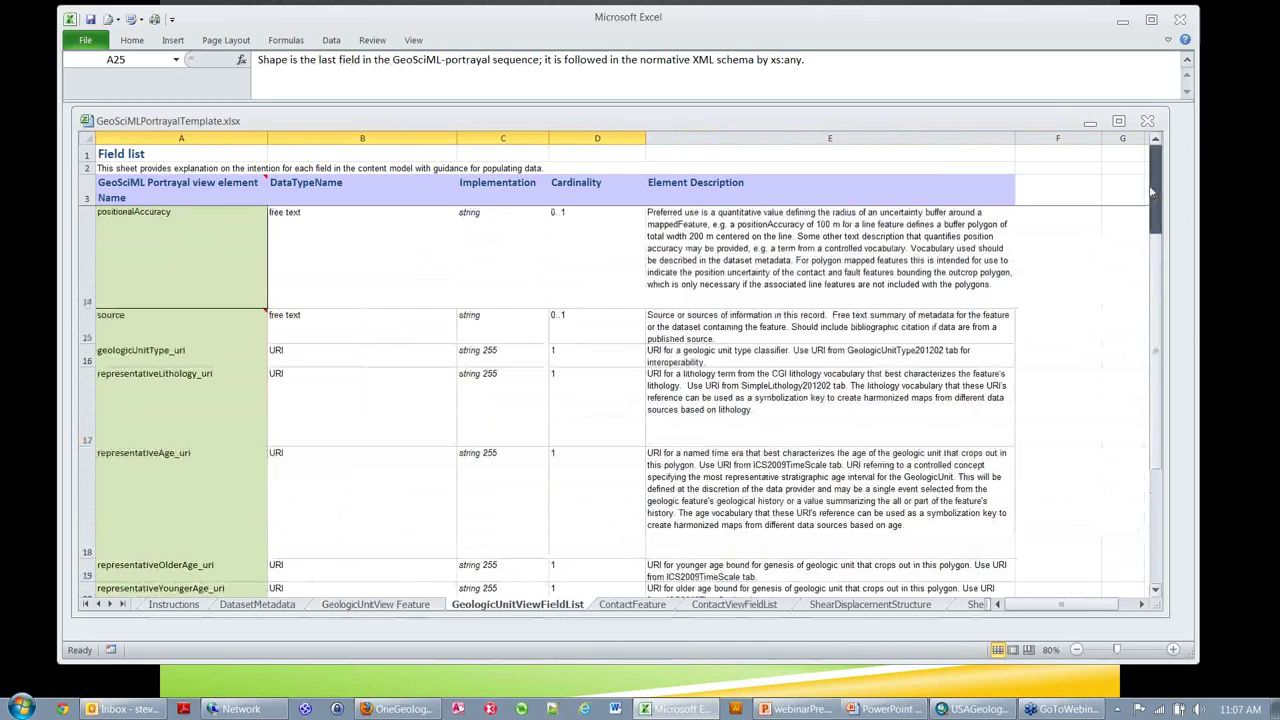
scroll(1150, 192, "up", 2)
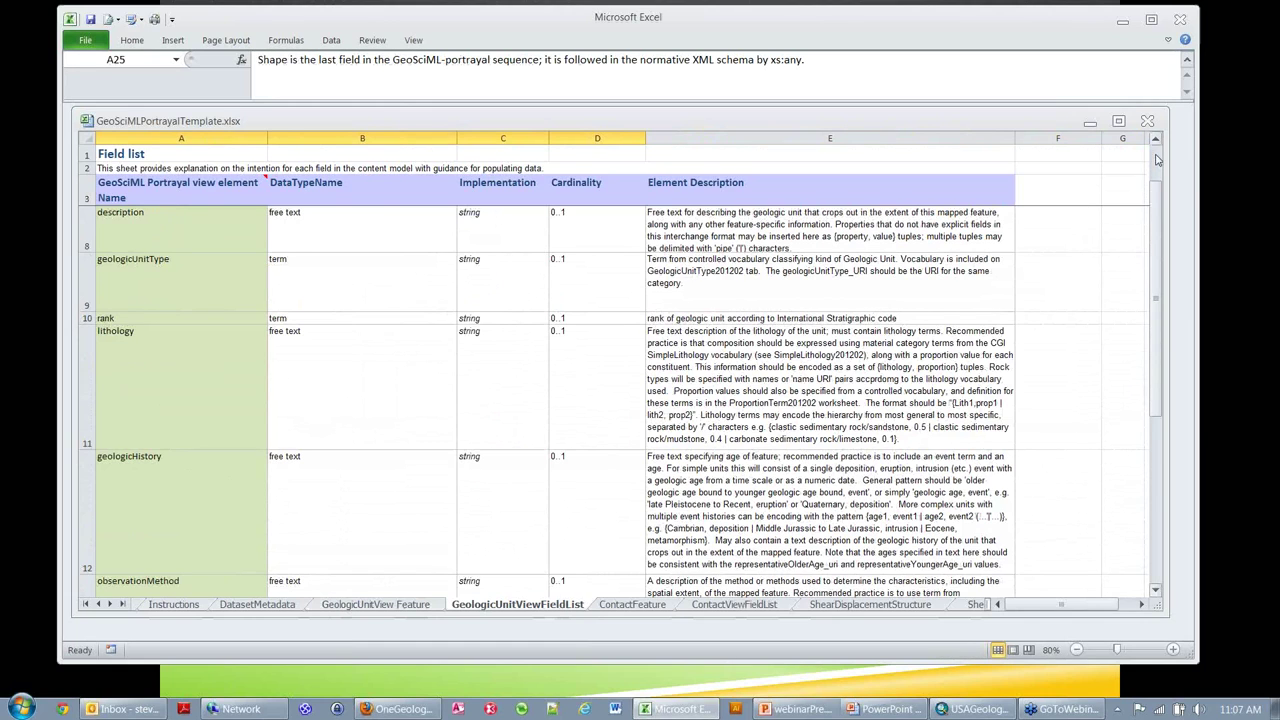
scroll(1157, 160, "up", 2)
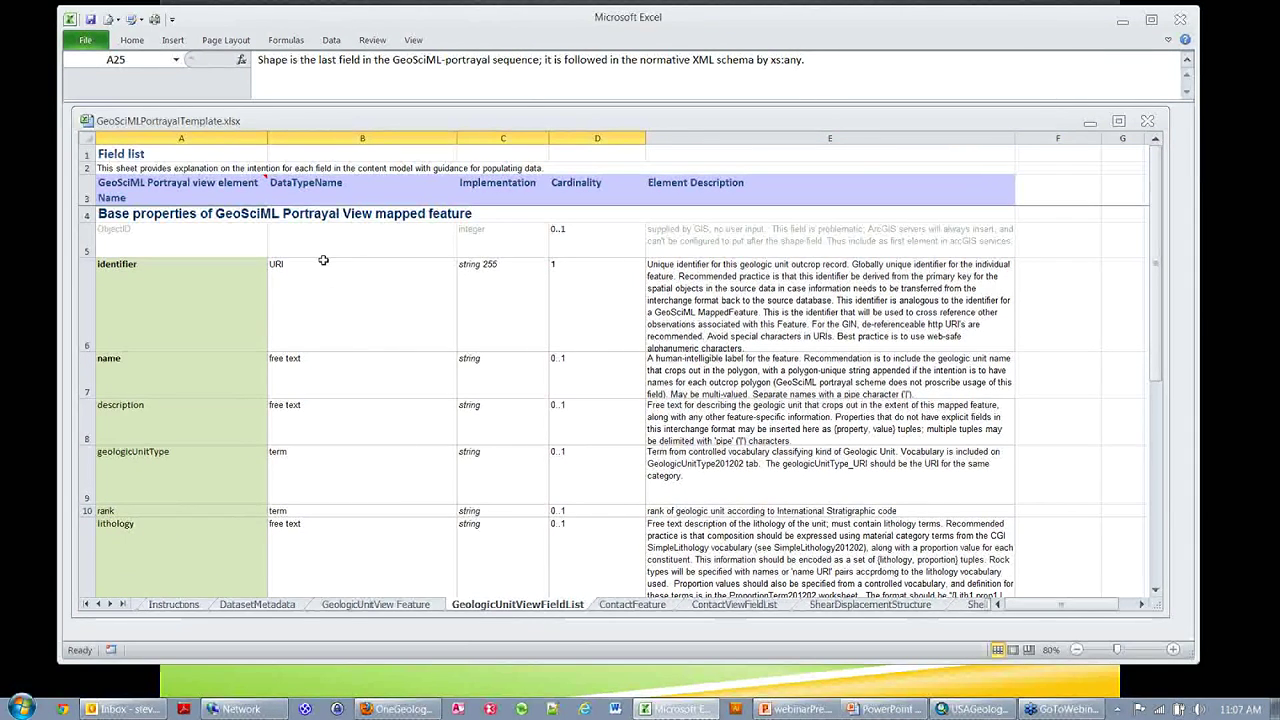
Inspect the data types of the name and geologicUnitType fields and the implementations of the identifier and name fields
left_click(328, 341)
left_click(326, 376)
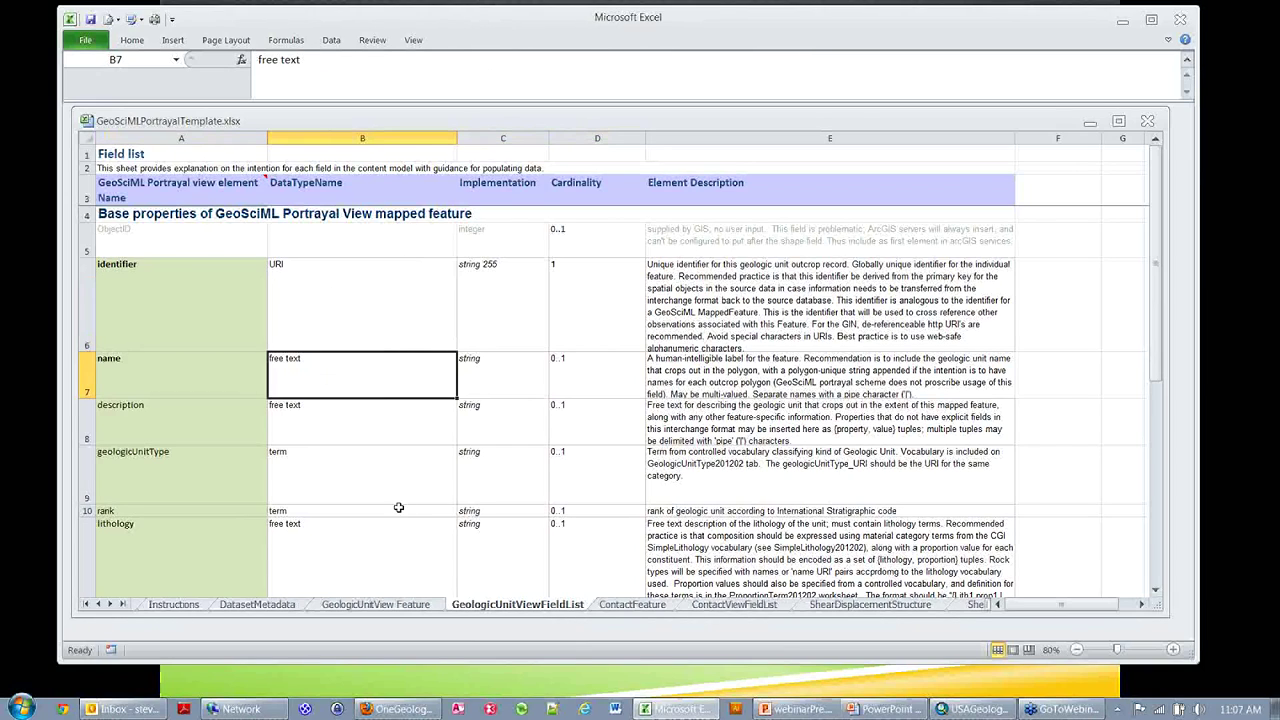
left_click(338, 469)
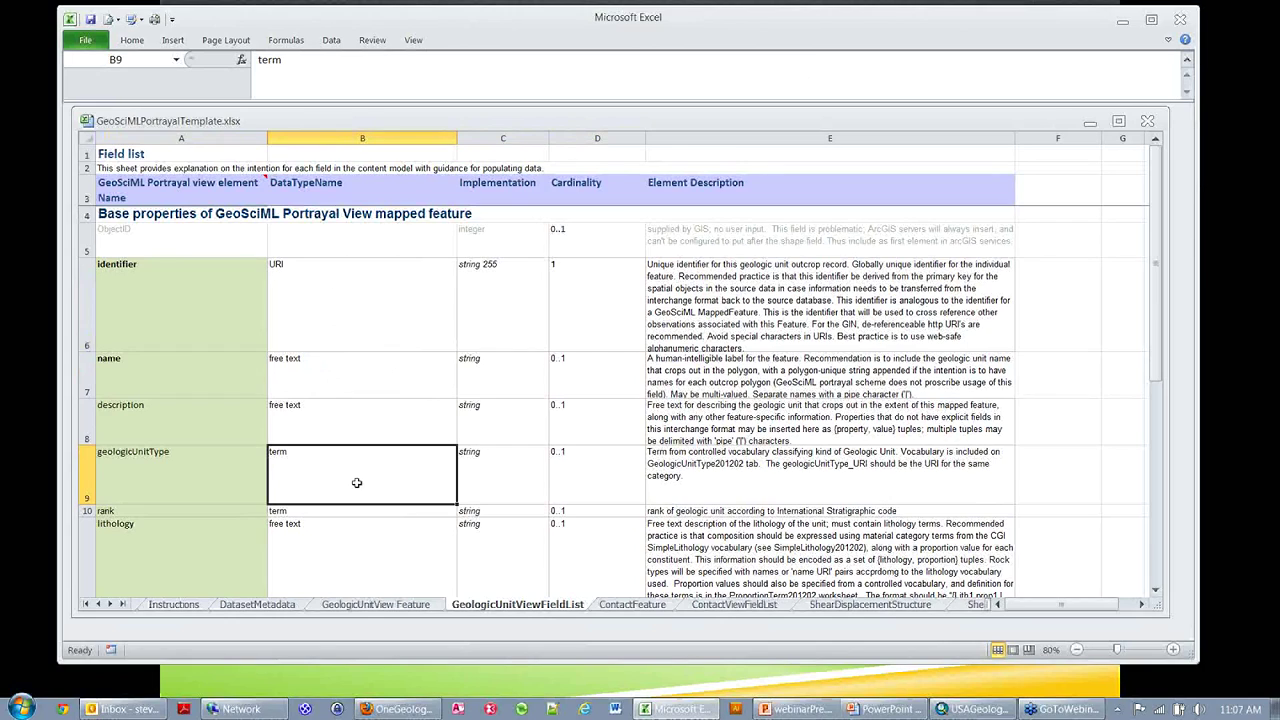
left_click(501, 281)
left_click(487, 367)
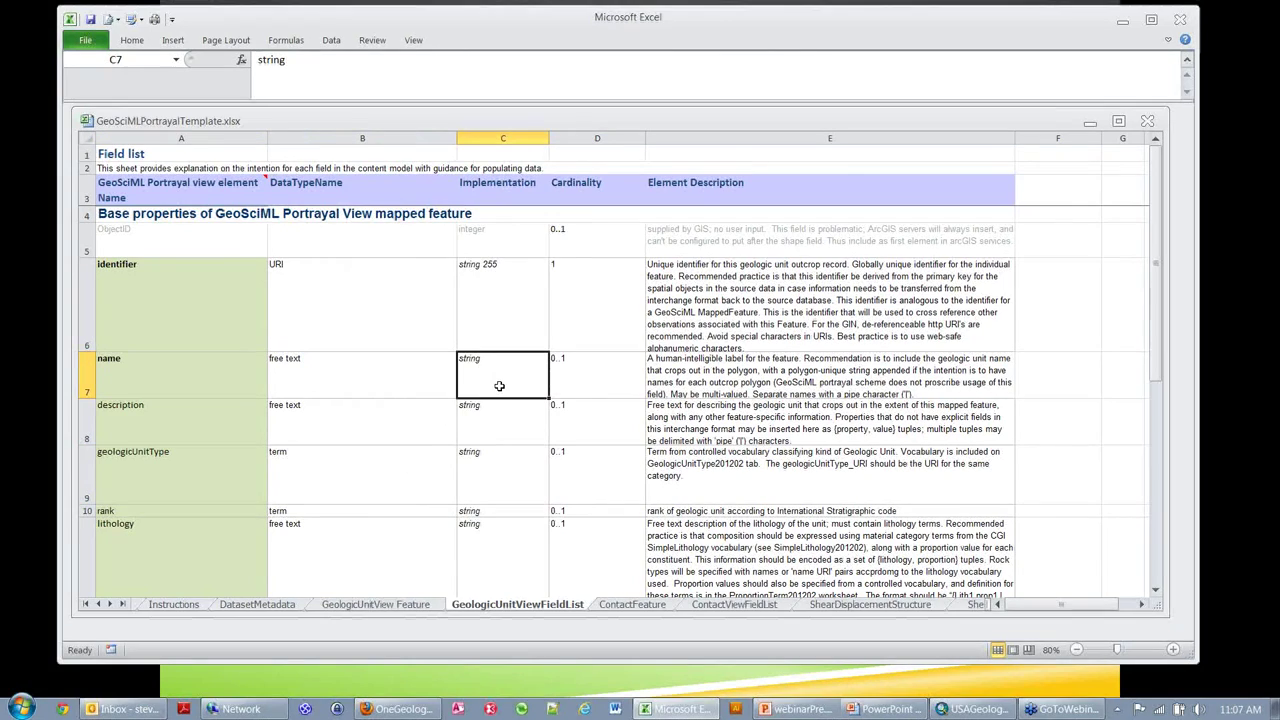
left_click(487, 291)
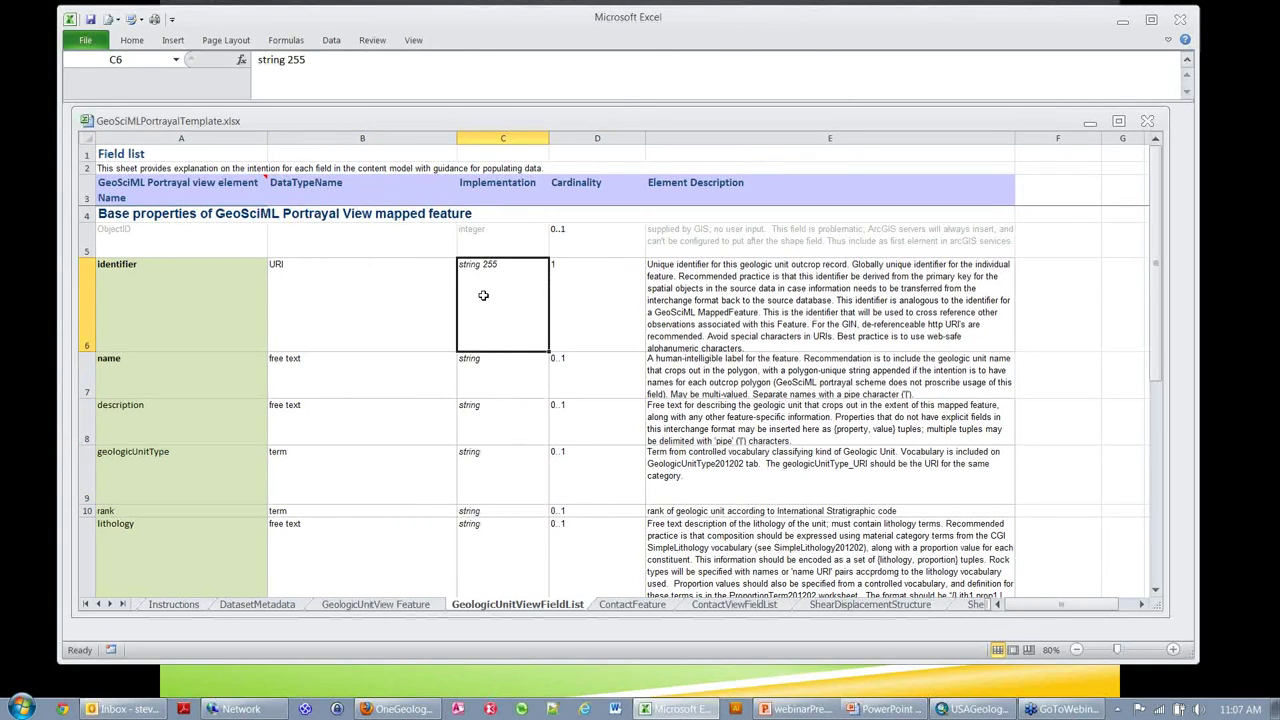
Select the identifier field's cardinality in the GeologicUnitViewFieldList sheet and narrow the Cardinality column
left_click(1156, 591)
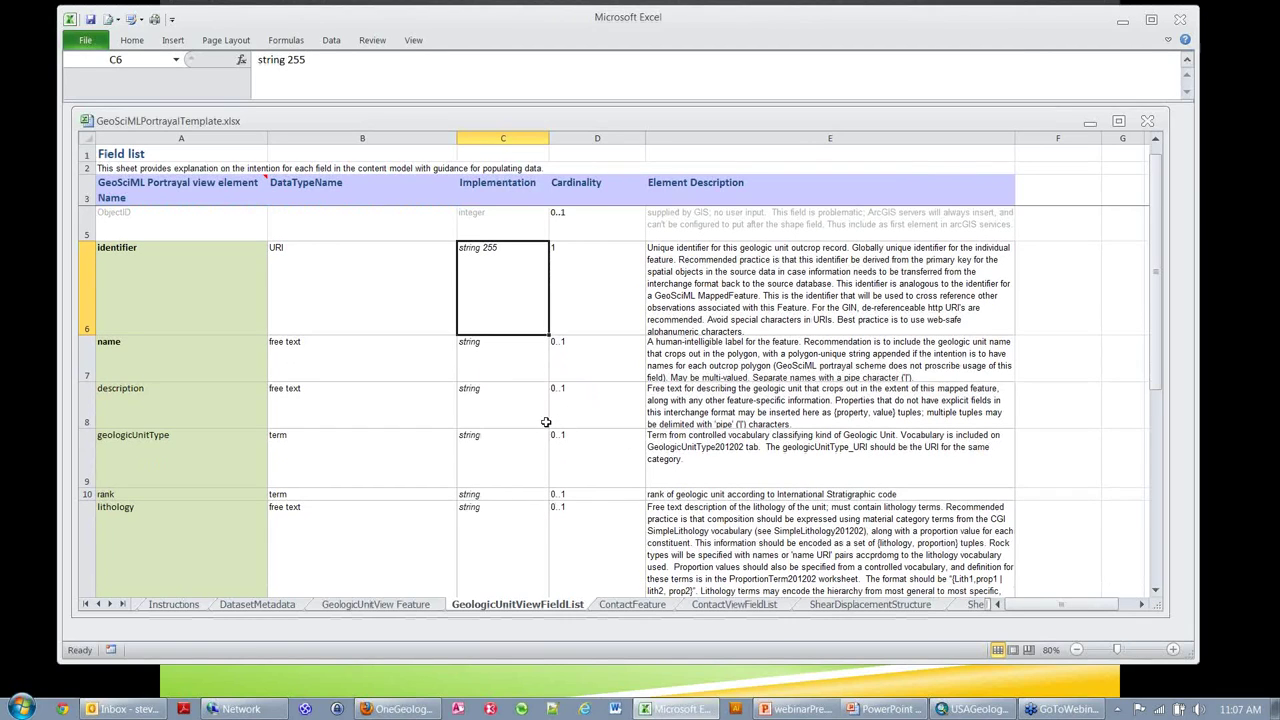
left_click(580, 274)
left_click_drag(645, 140, 612, 160)
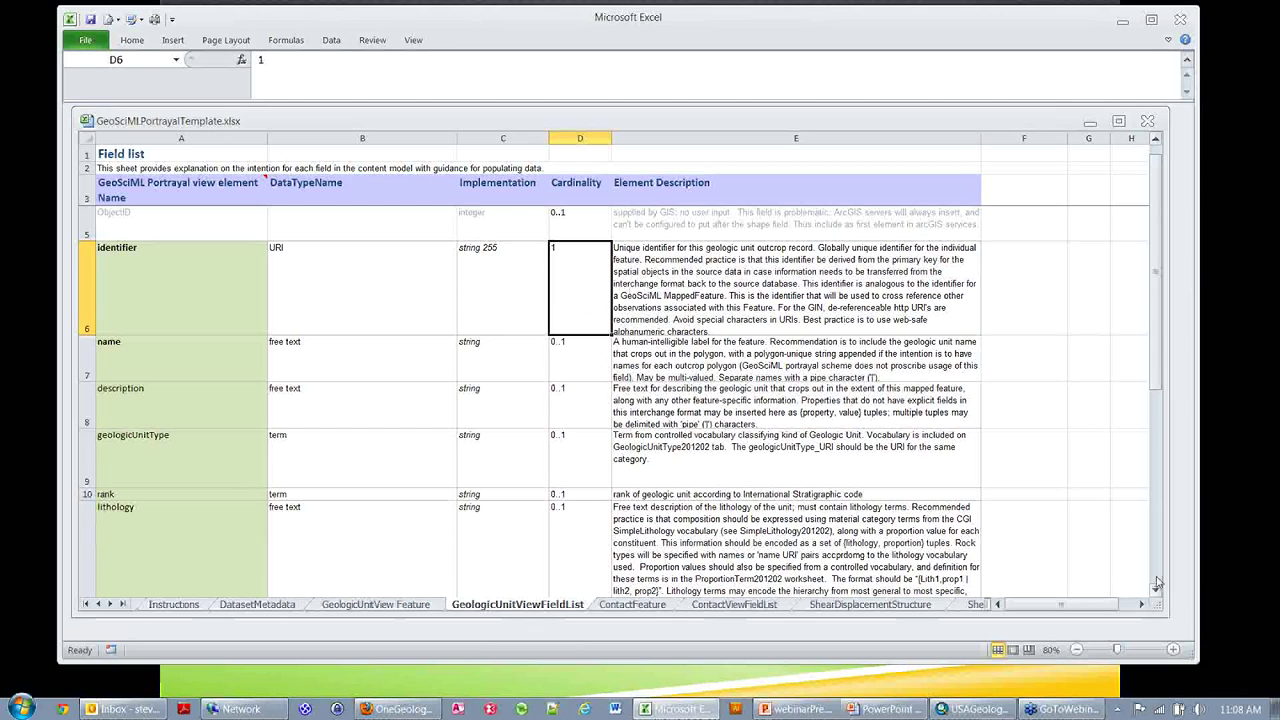
Inspect the cardinality of the URI fields from geologicUnitType_uri to representativeOlderAge_uri in the field list
left_click_drag(1157, 583, 555, 310)
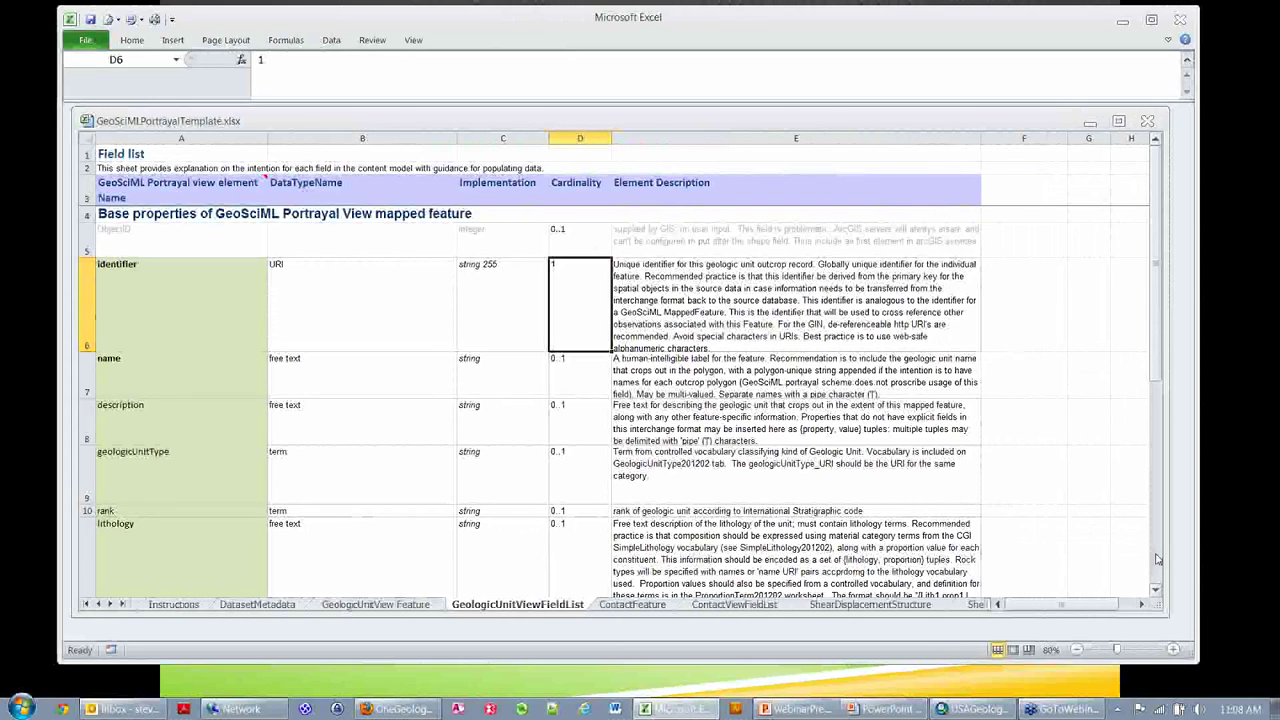
scroll(1157, 560, "down", 3)
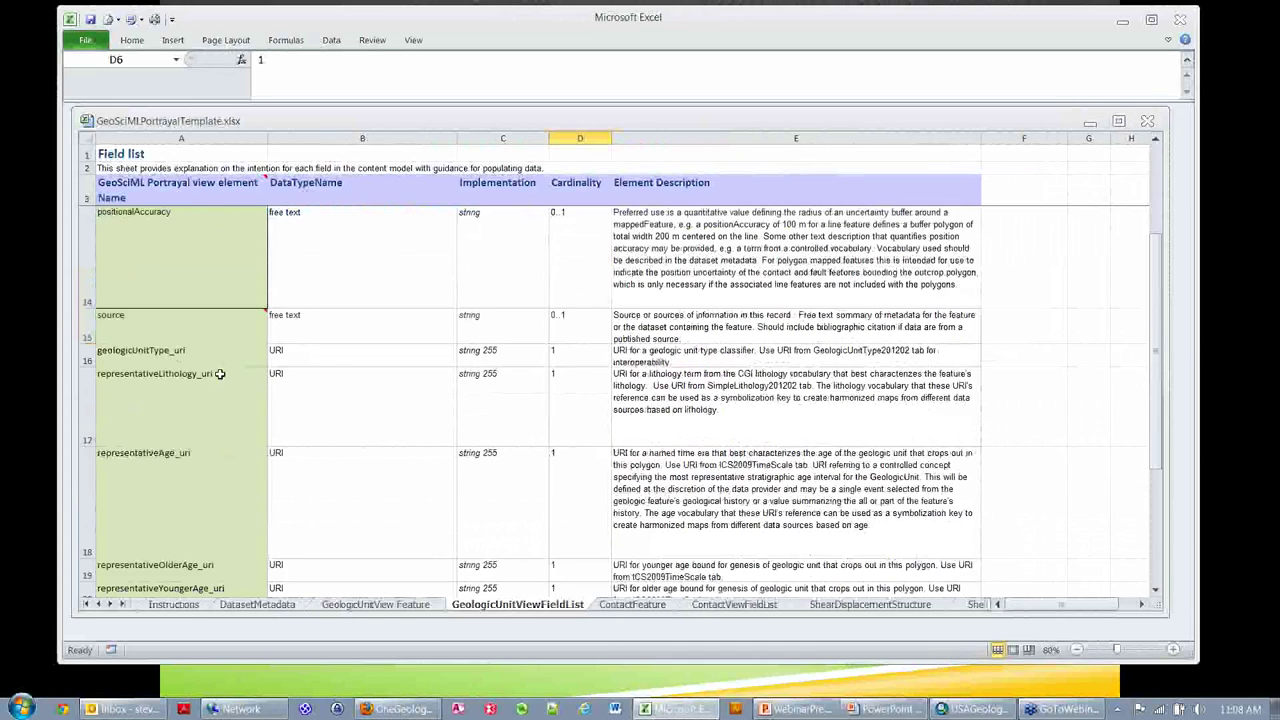
left_click_drag(87, 357, 87, 567)
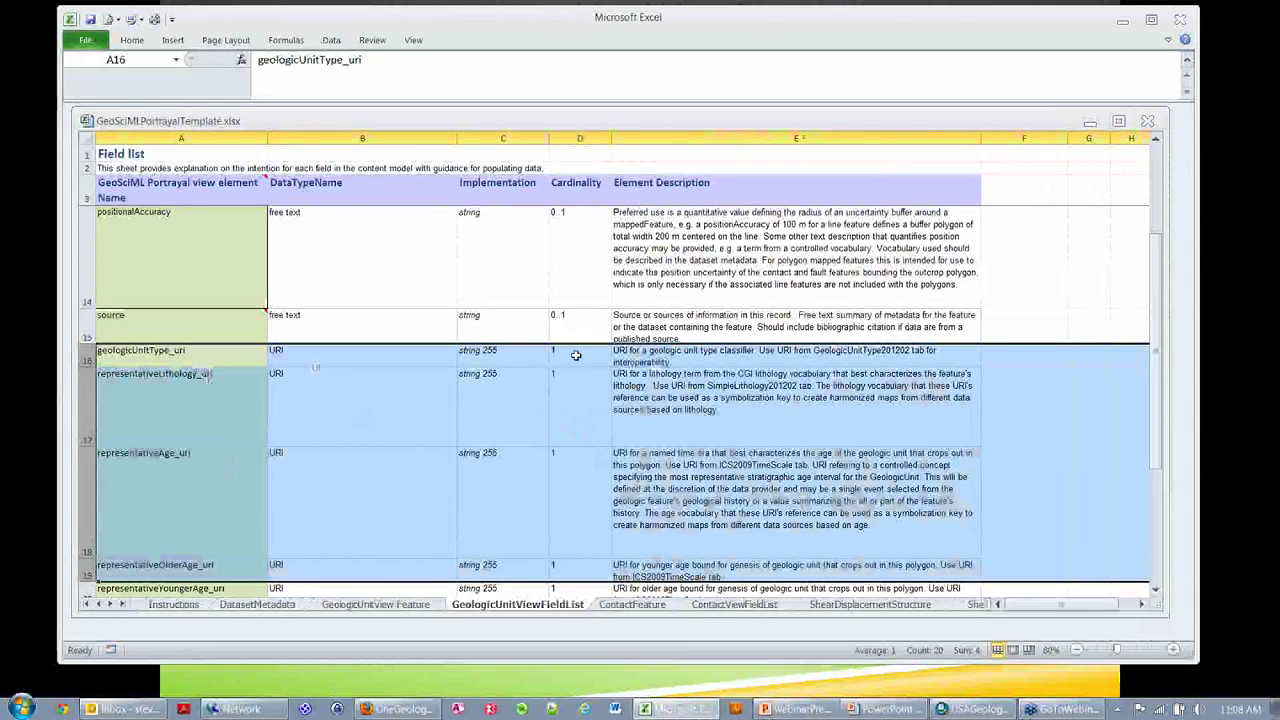
left_click(575, 425)
left_click(580, 489)
left_click(584, 568)
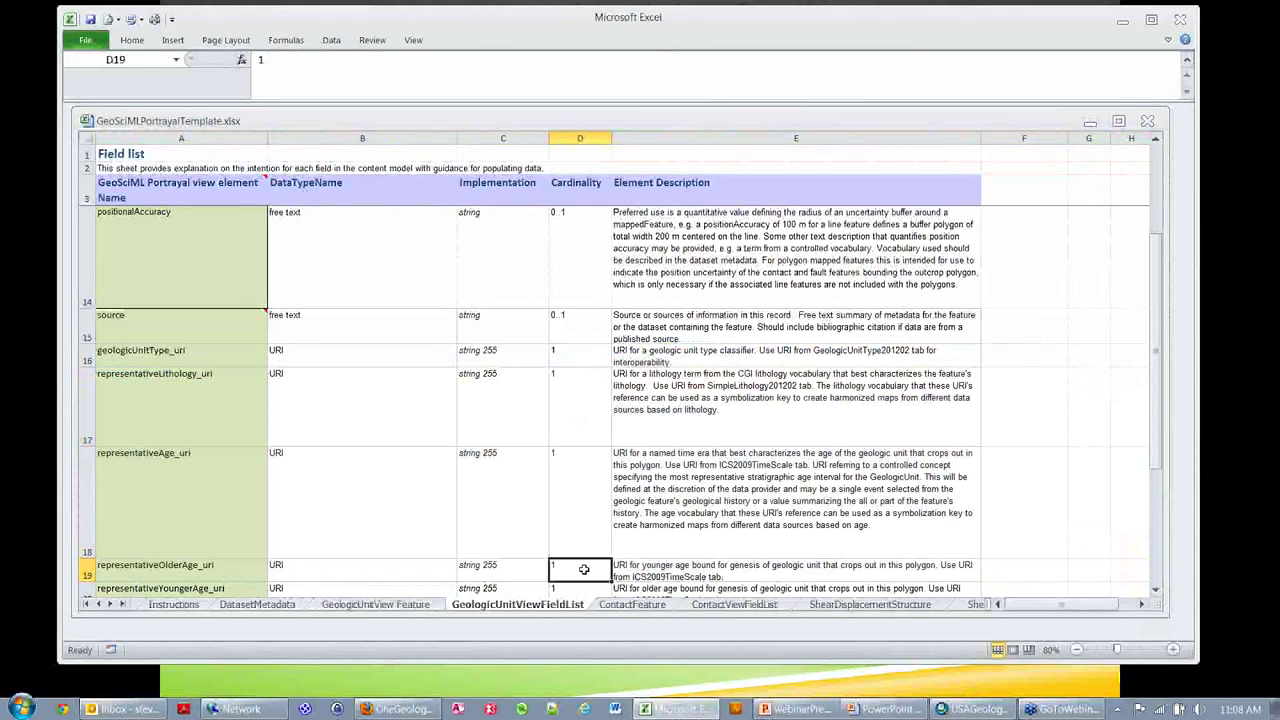
left_click(574, 359)
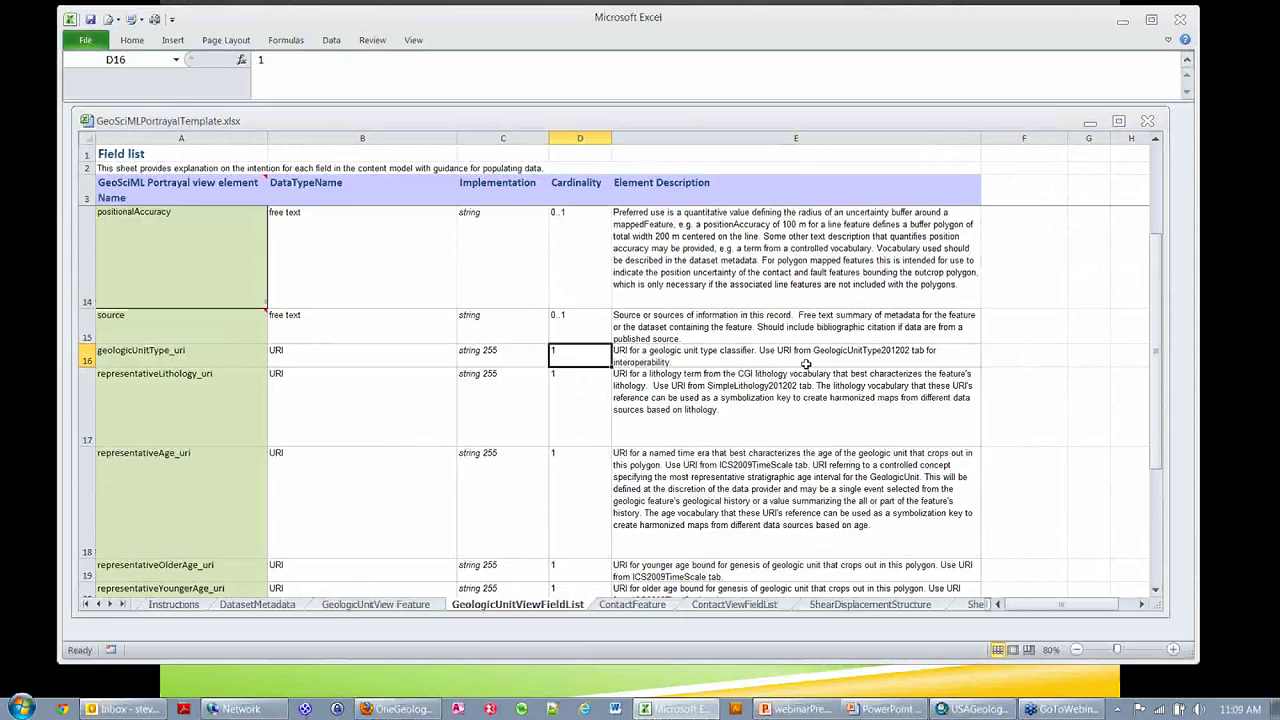
Add a "Mapping Notes" heading in F3 beside Element Description, widen column F, and select the identifier field's notes cell
left_click_drag(1159, 252, 1155, 226)
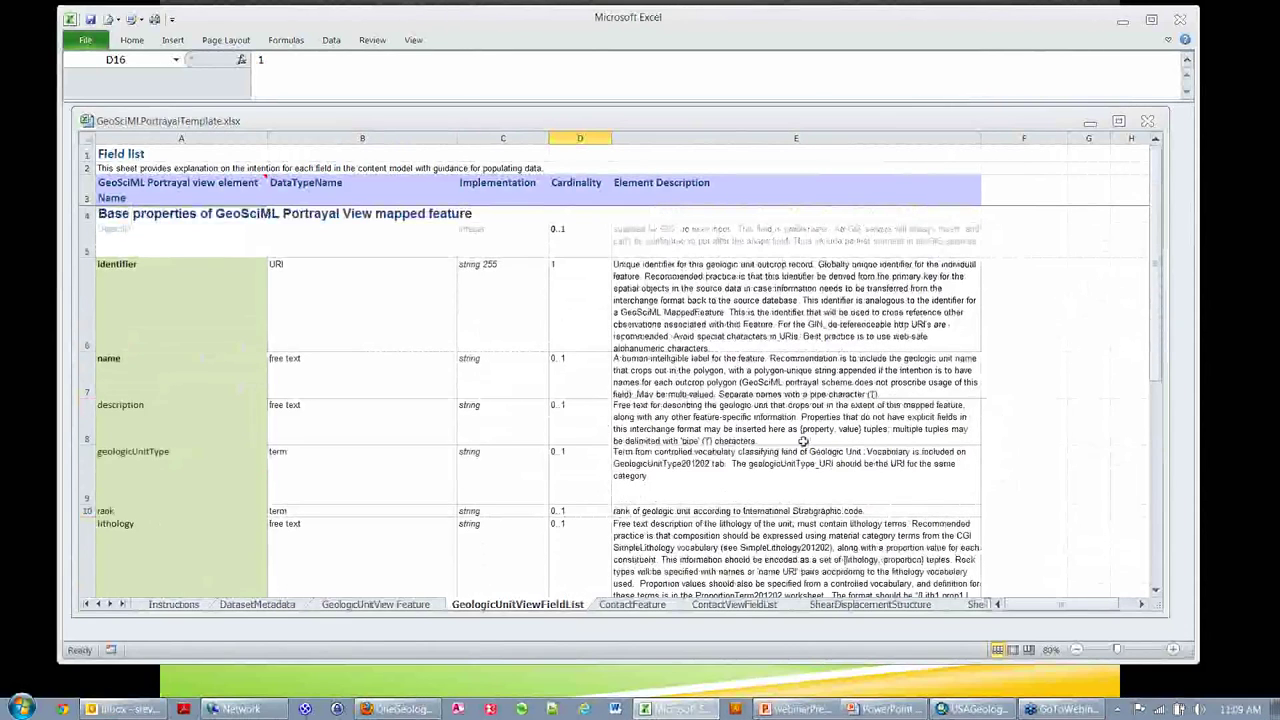
left_click(1045, 195)
type("M")
key("BackSpace")
type("Mapping NOt")
key("BackSpace")
key("BackSpace")
type("otes")
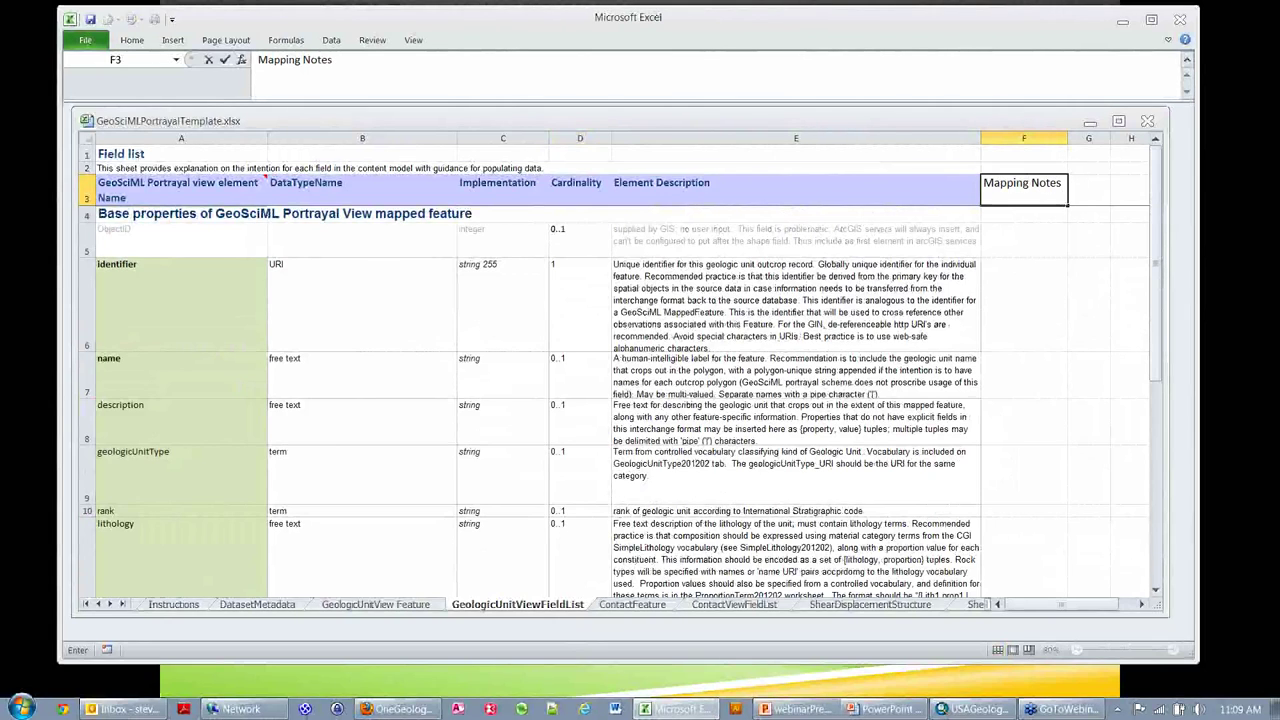
left_click(1066, 137)
left_click_drag(1068, 137, 1136, 144)
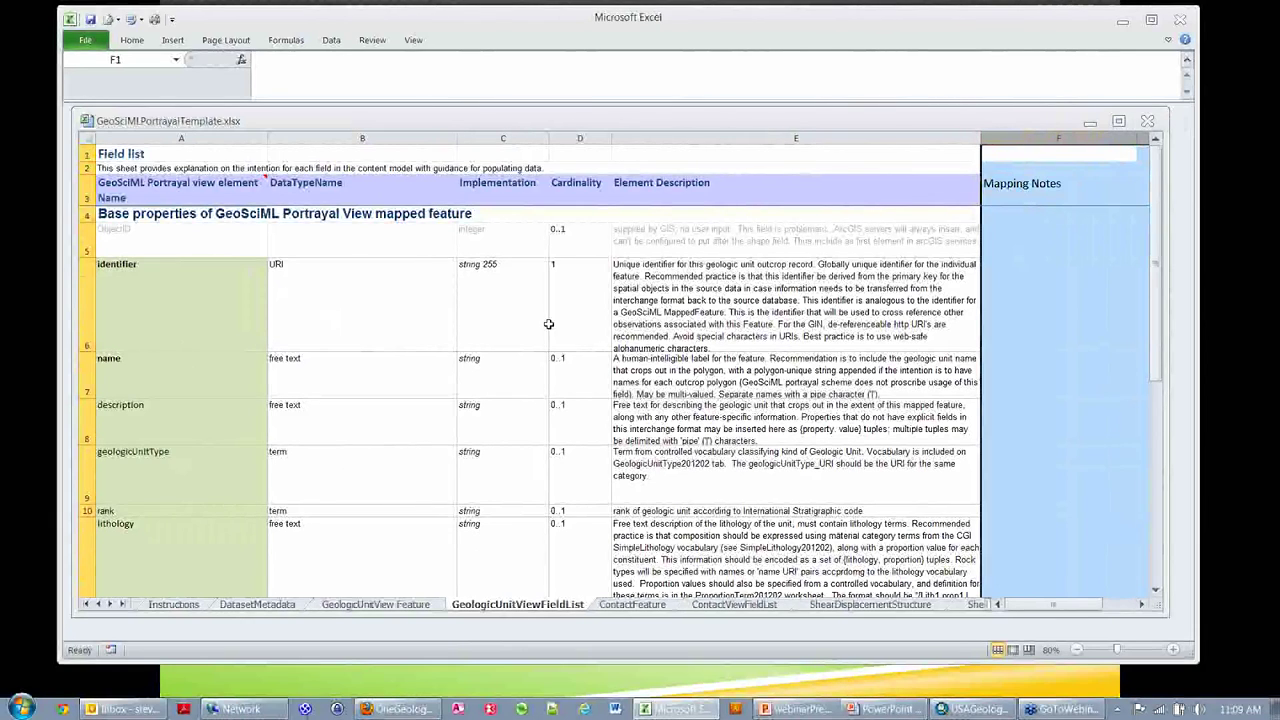
left_click(1015, 315)
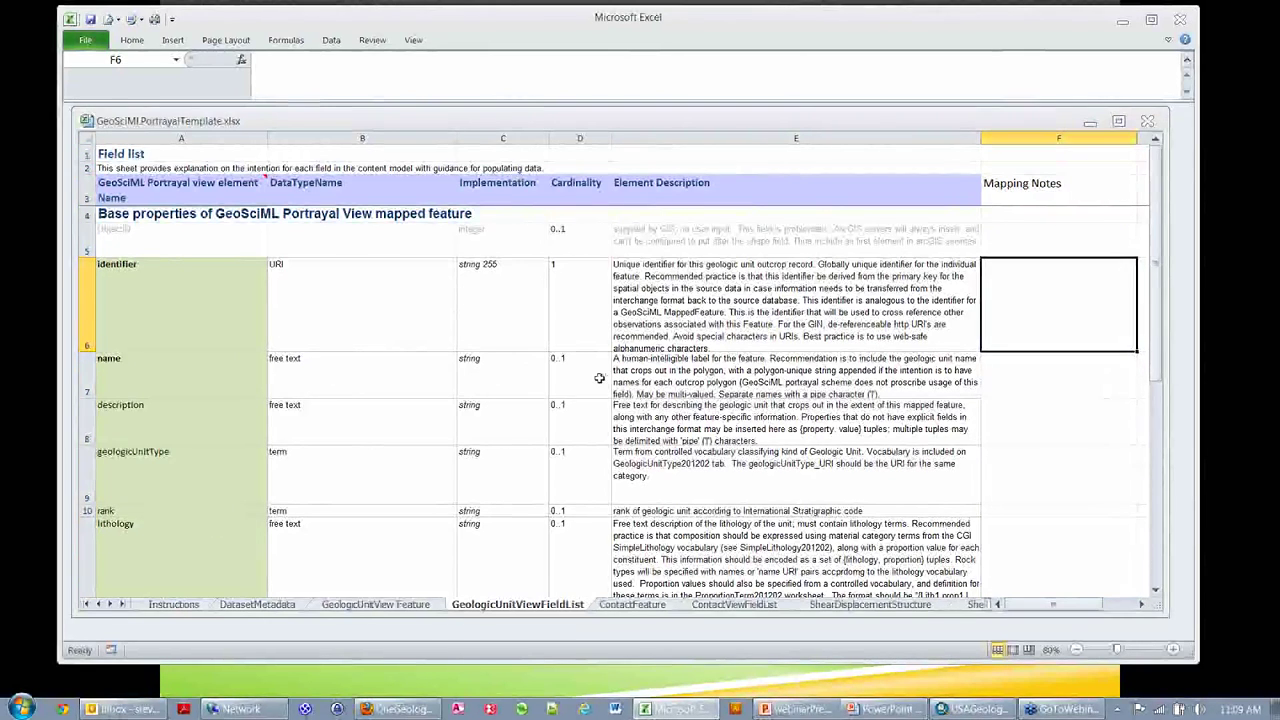
Increase the height of the name row slightly to fit its description and select its Mapping Notes cell
left_click(86, 370)
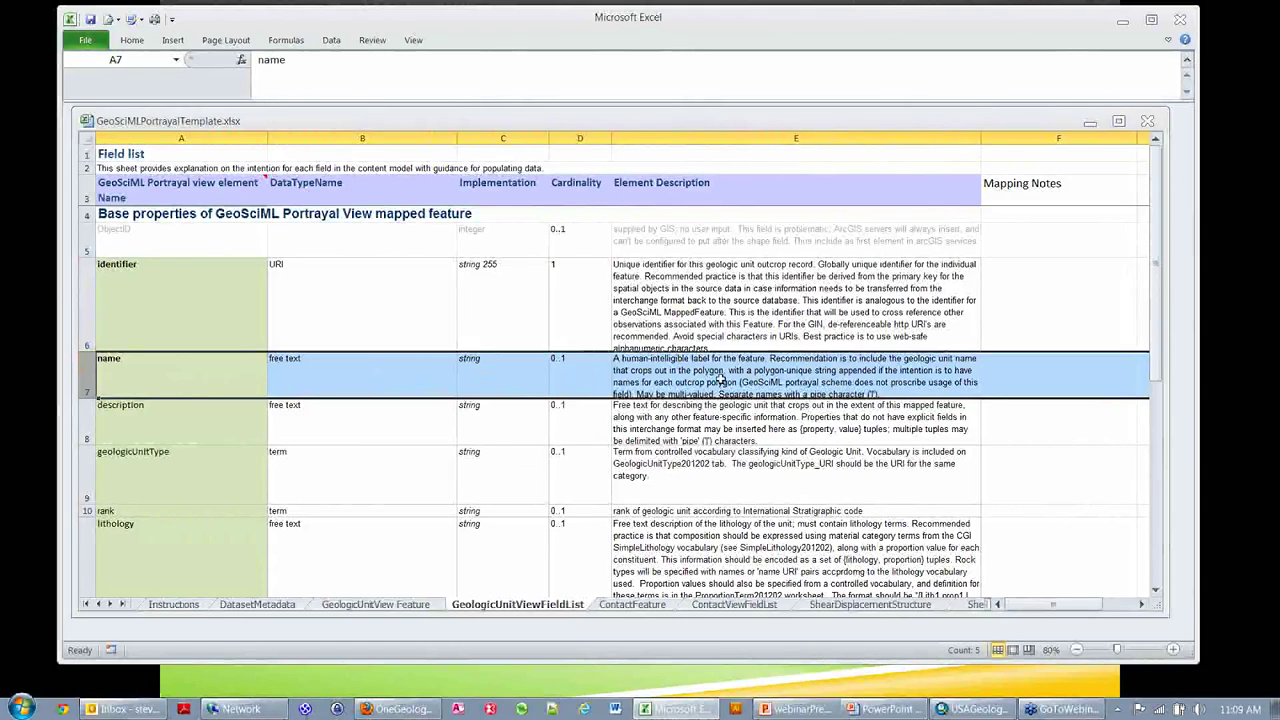
left_click_drag(92, 398, 92, 407)
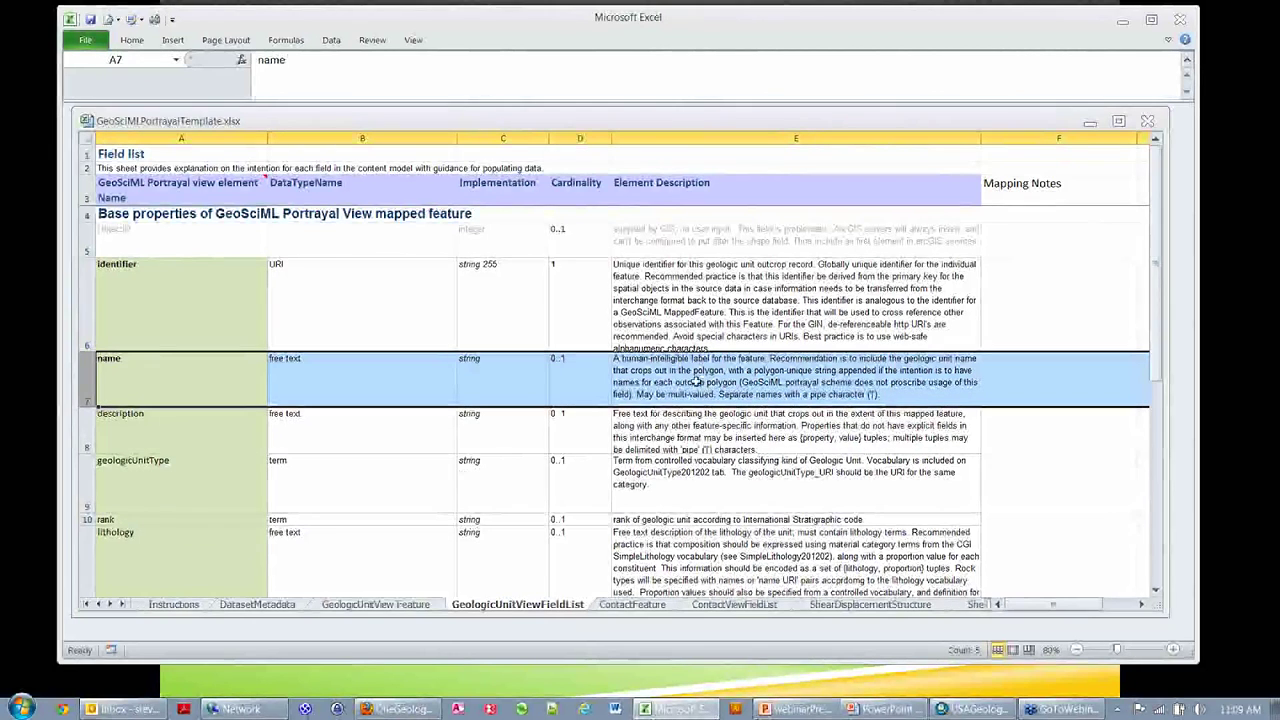
left_click(700, 312)
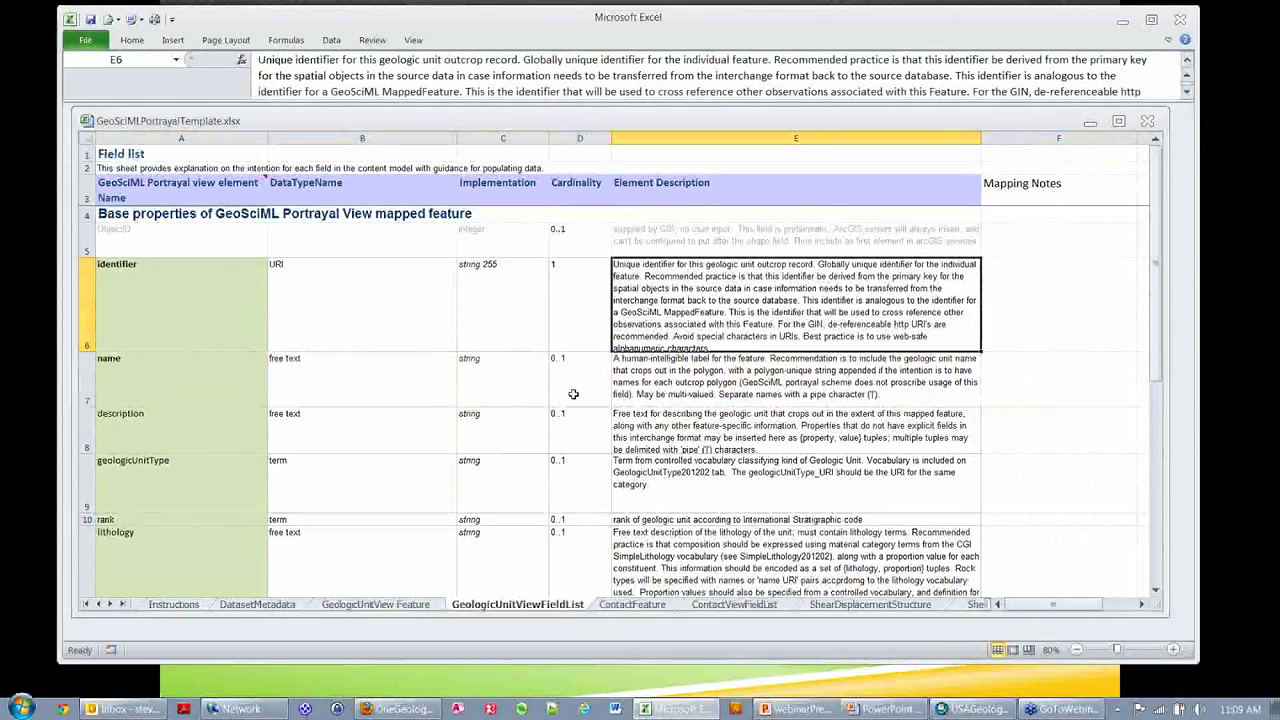
left_click(1027, 388)
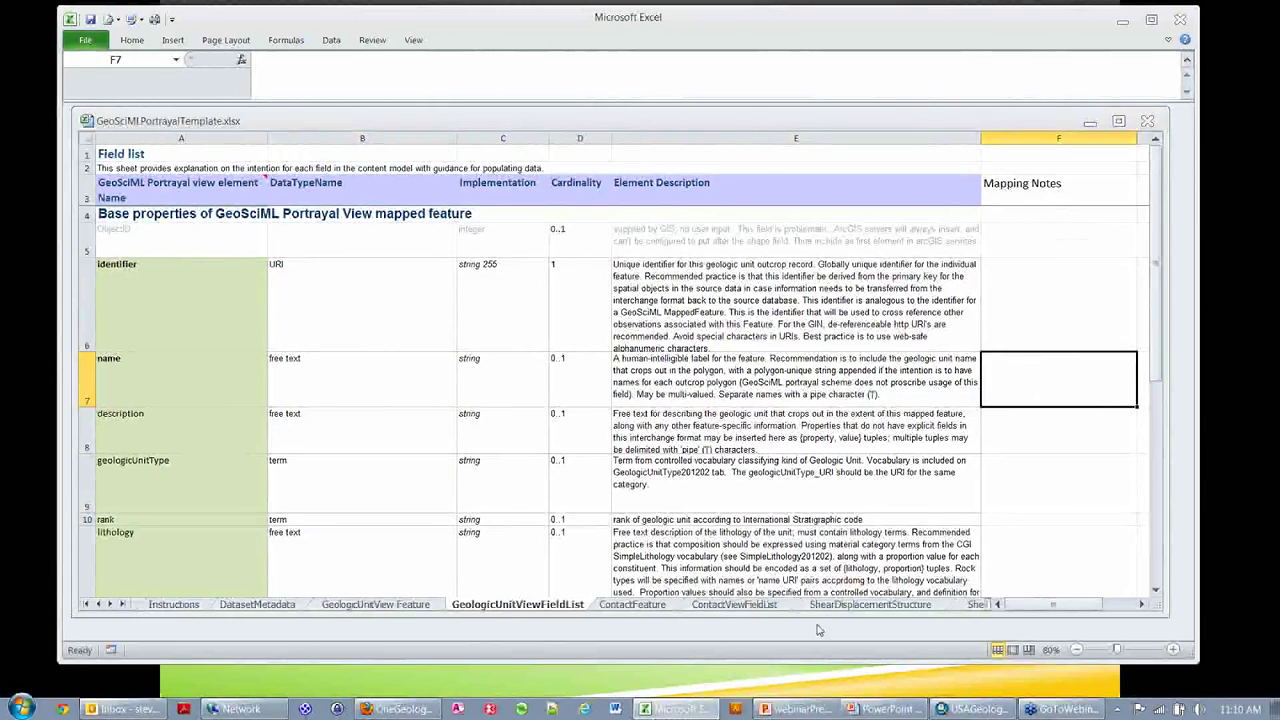
Add a "Mapping Notes" heading in F3 of the ContactViewFieldList sheet and select the identifier field's notes cell
left_click(740, 604)
left_click_drag(1156, 300, 1160, 148)
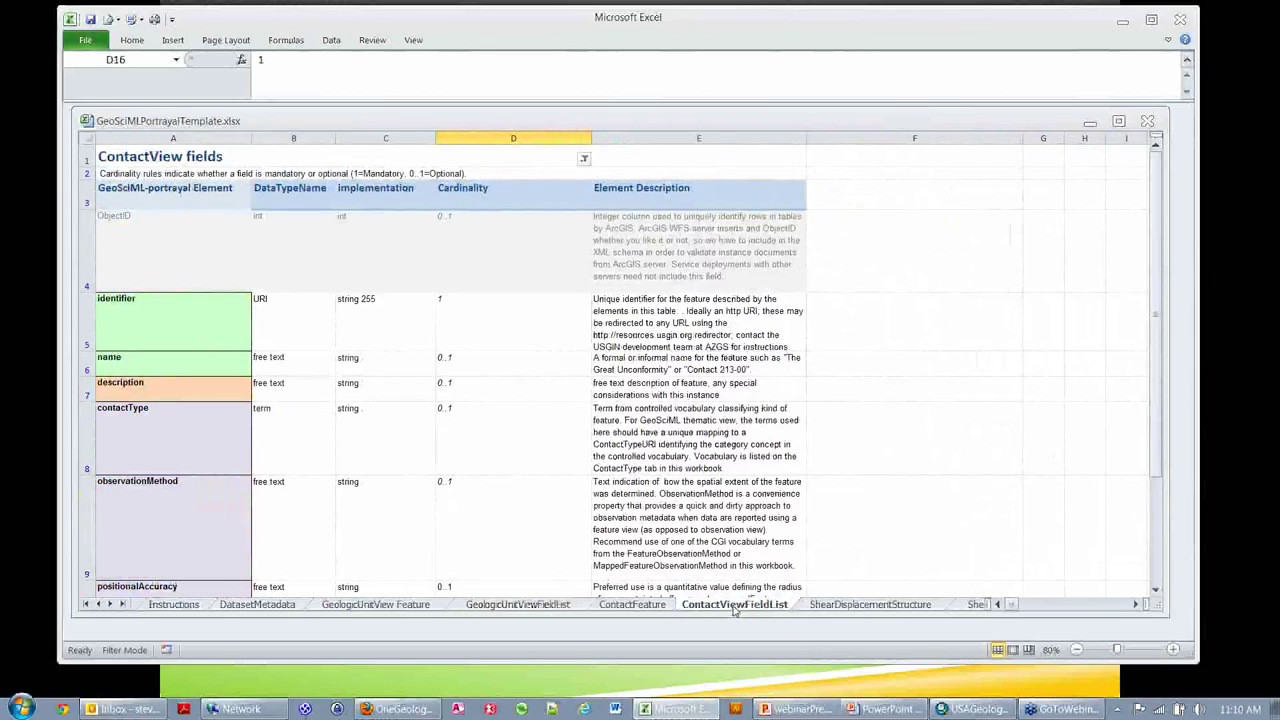
left_click(893, 205)
type("M")
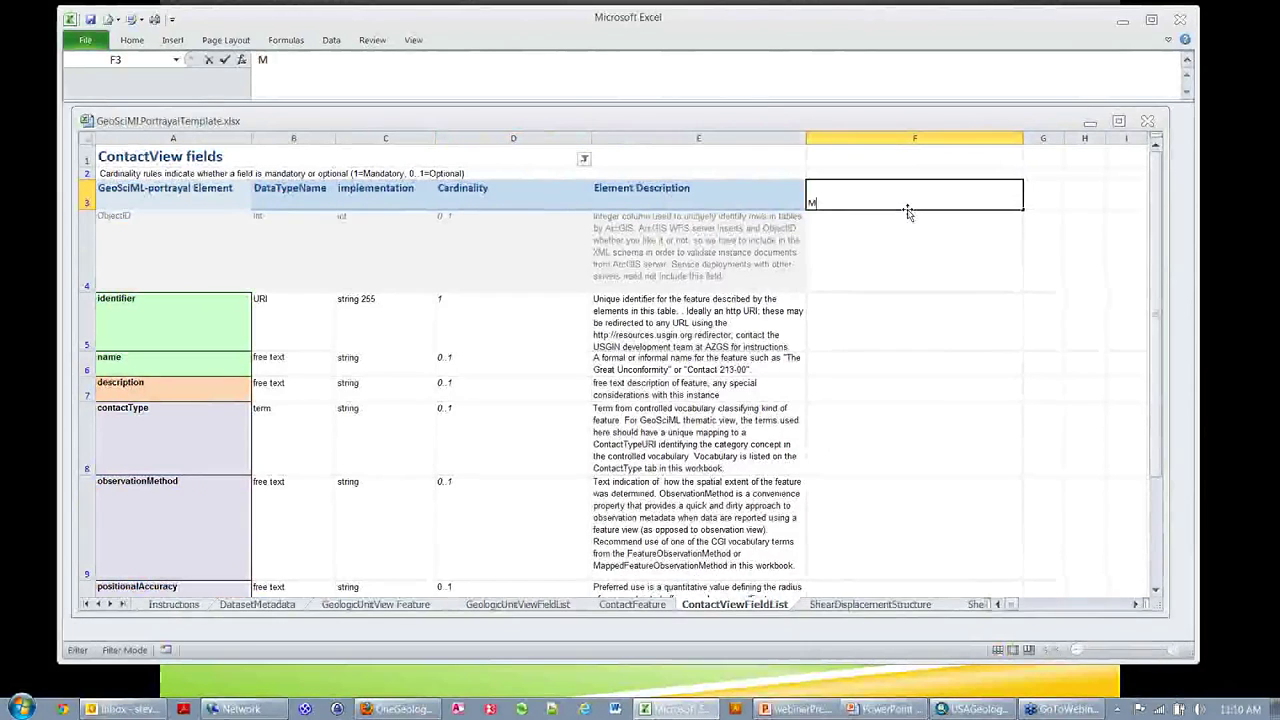
type("apping")
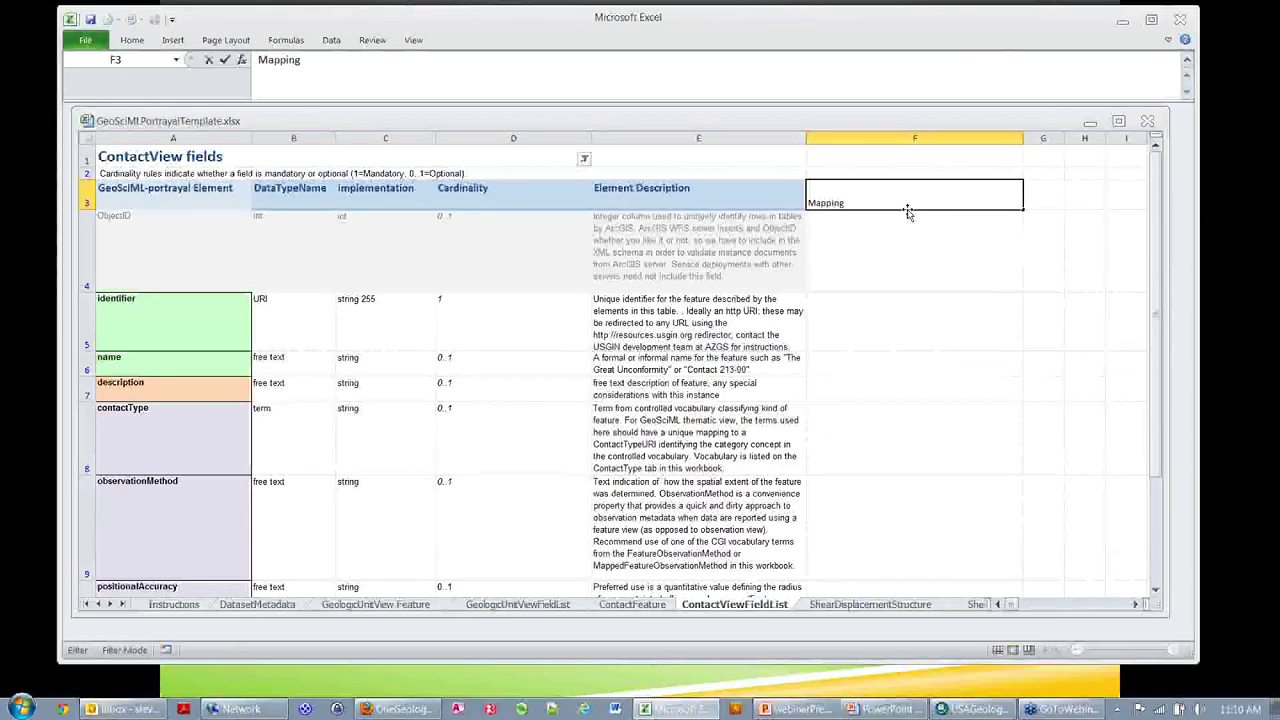
type(" Not")
key("Return")
left_click(920, 327)
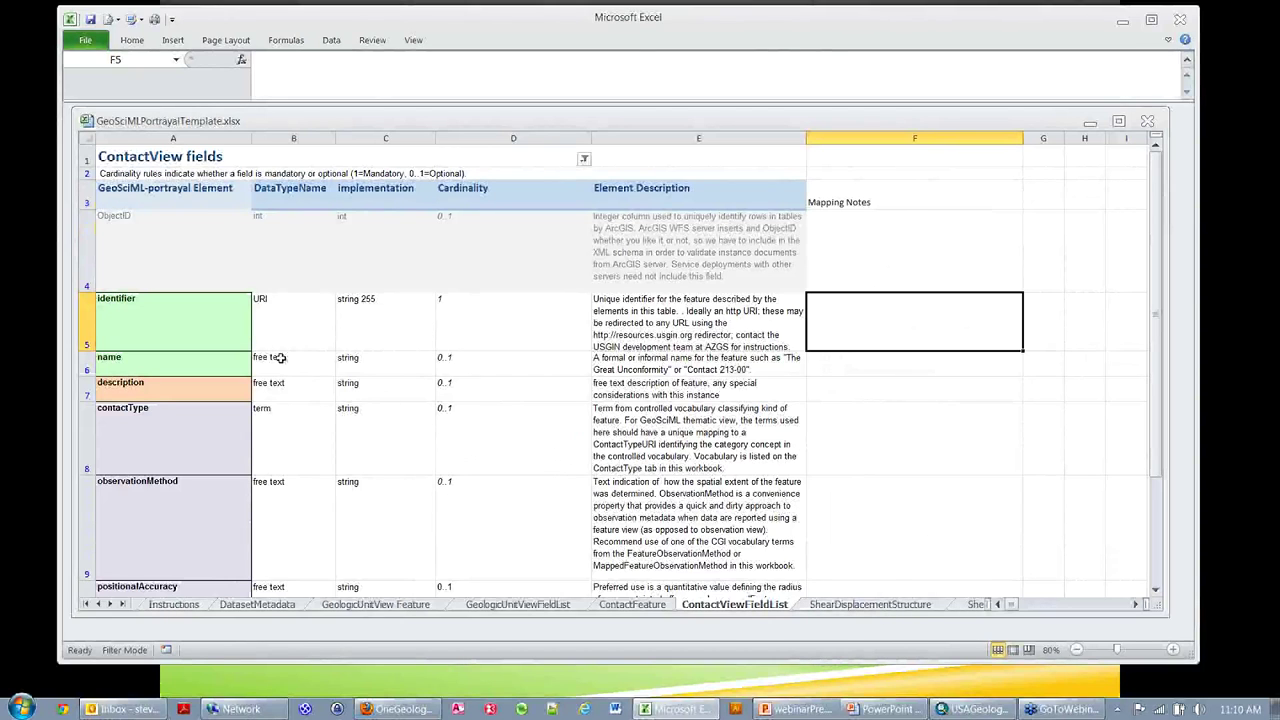
Look through the ContactView fields down to metadata_uri and return to the start of the sheet
left_click(1156, 590)
left_click(1156, 590)
scroll(1130, 427, "down", 2)
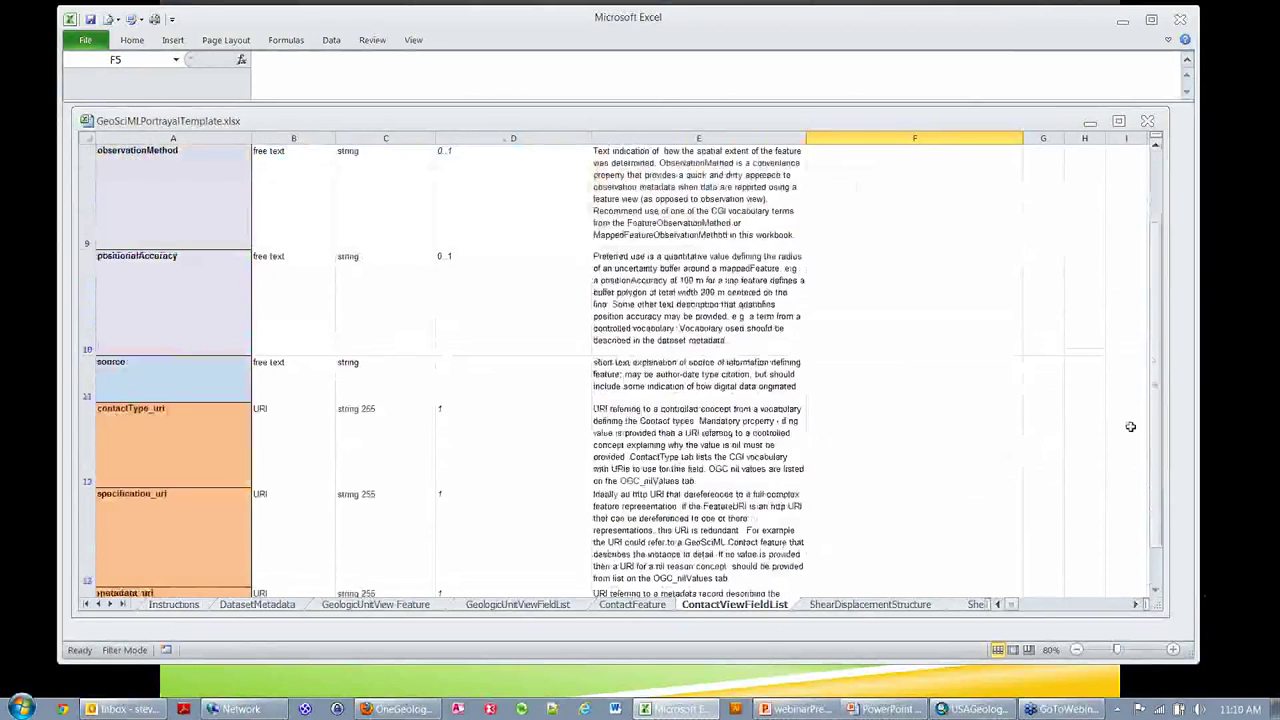
left_click_drag(1155, 375, 1155, 230)
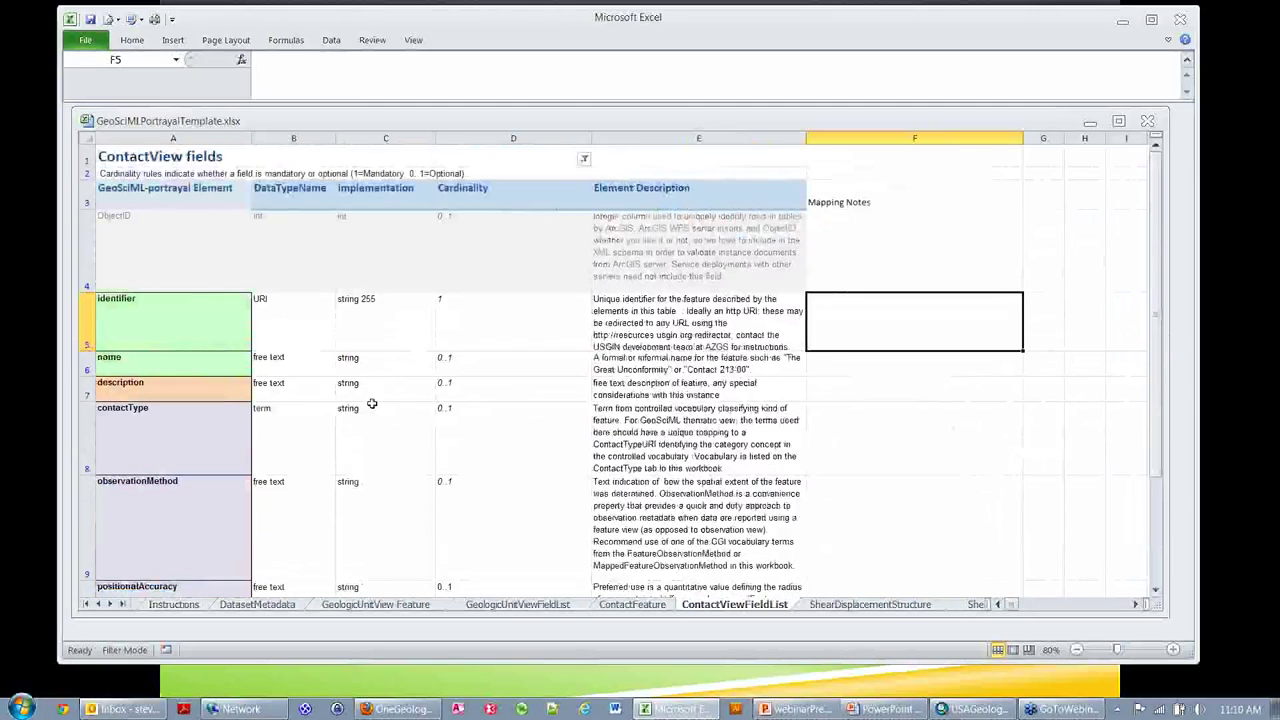
Review the text fields from name onward in the GeologicUnitViewFieldList sheet and select geologicUnitType's data type
left_click(558, 606)
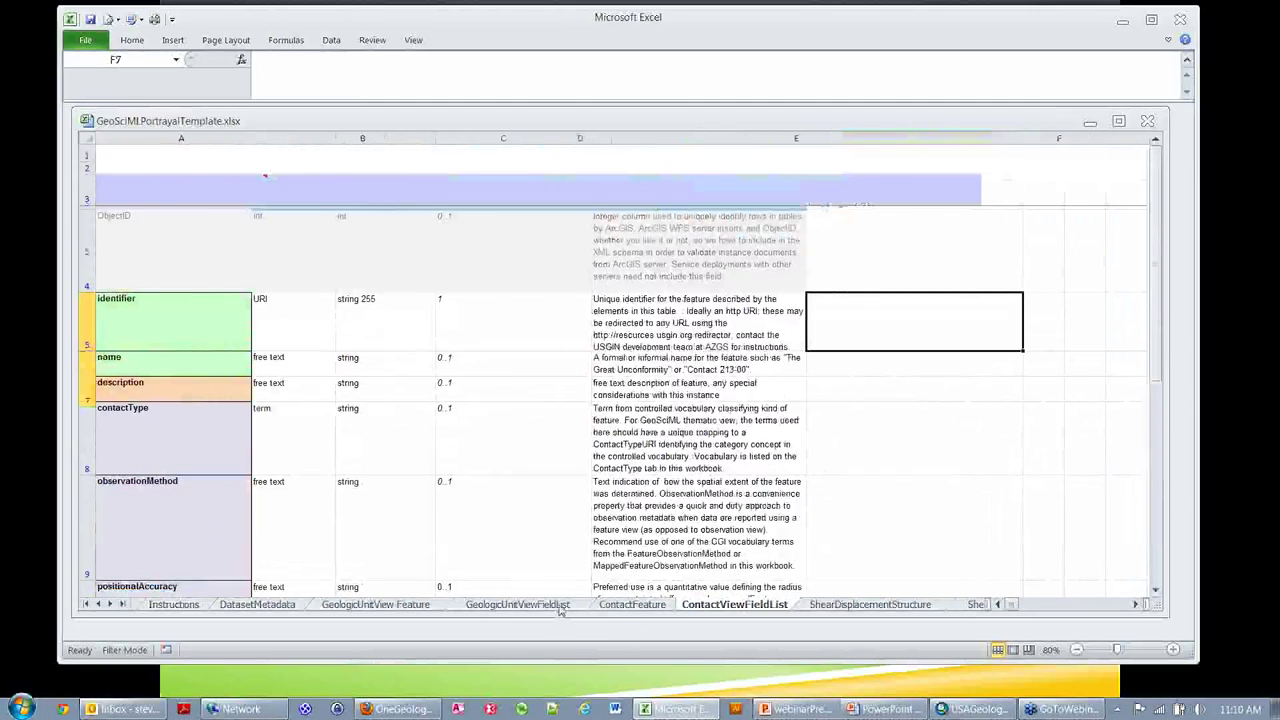
left_click_drag(88, 382, 87, 560)
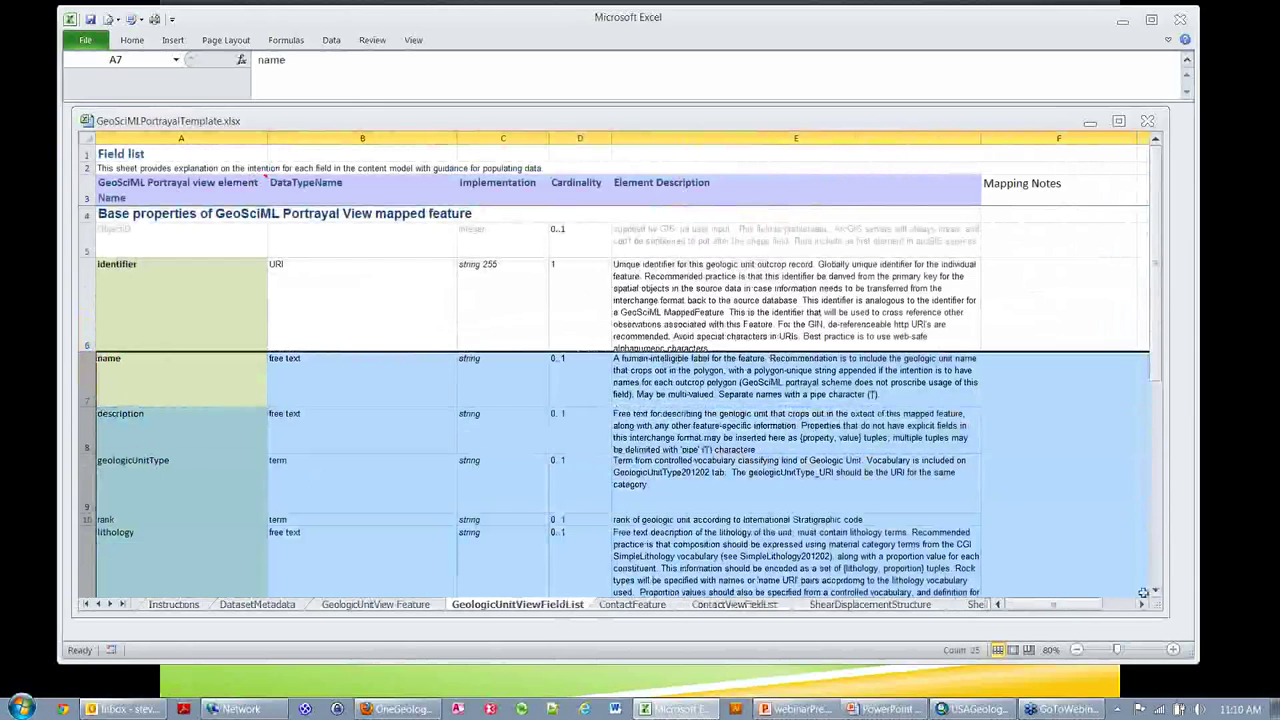
left_click(1155, 592)
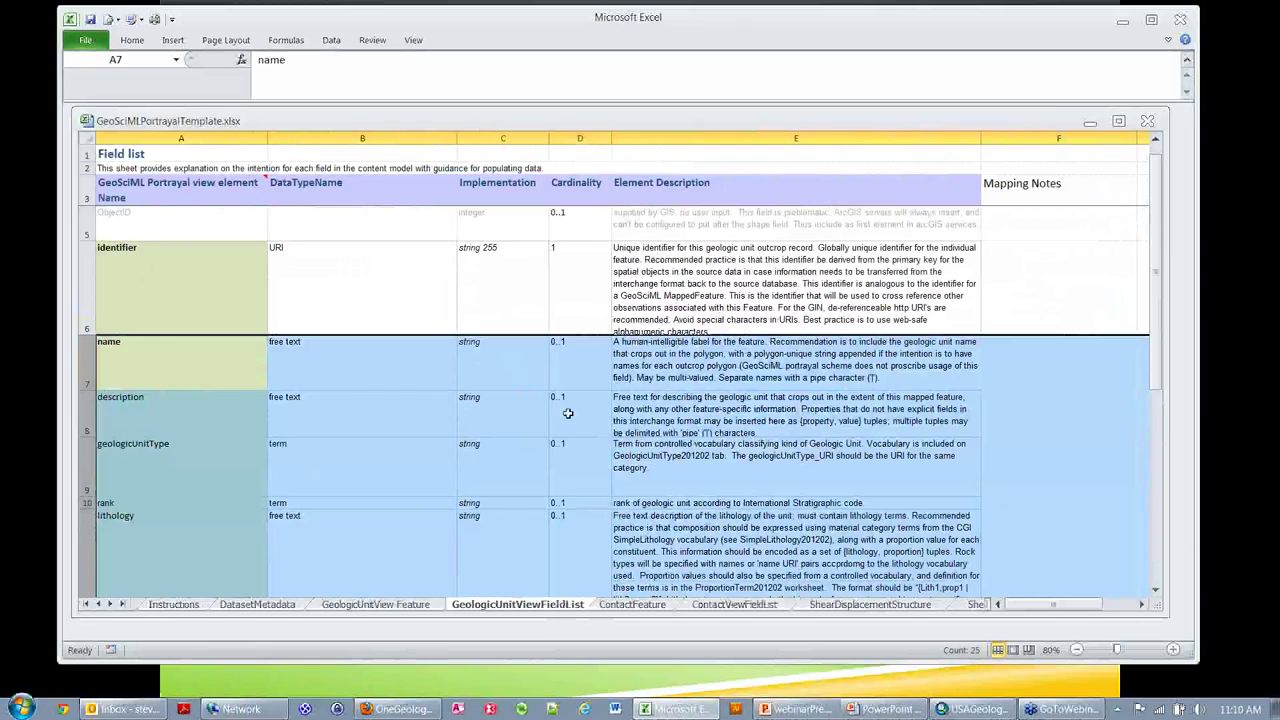
left_click(1155, 592)
left_click(1155, 592)
left_click(1155, 592)
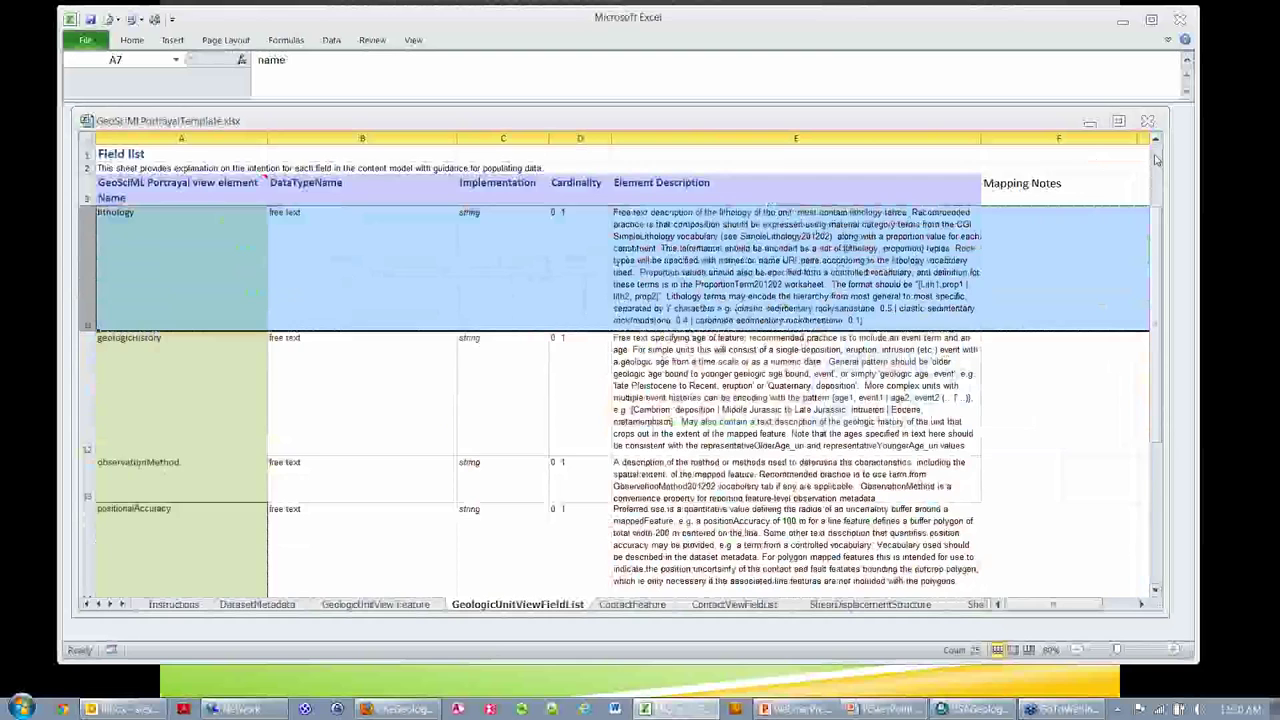
scroll(371, 386, "up", 3)
left_click(342, 489)
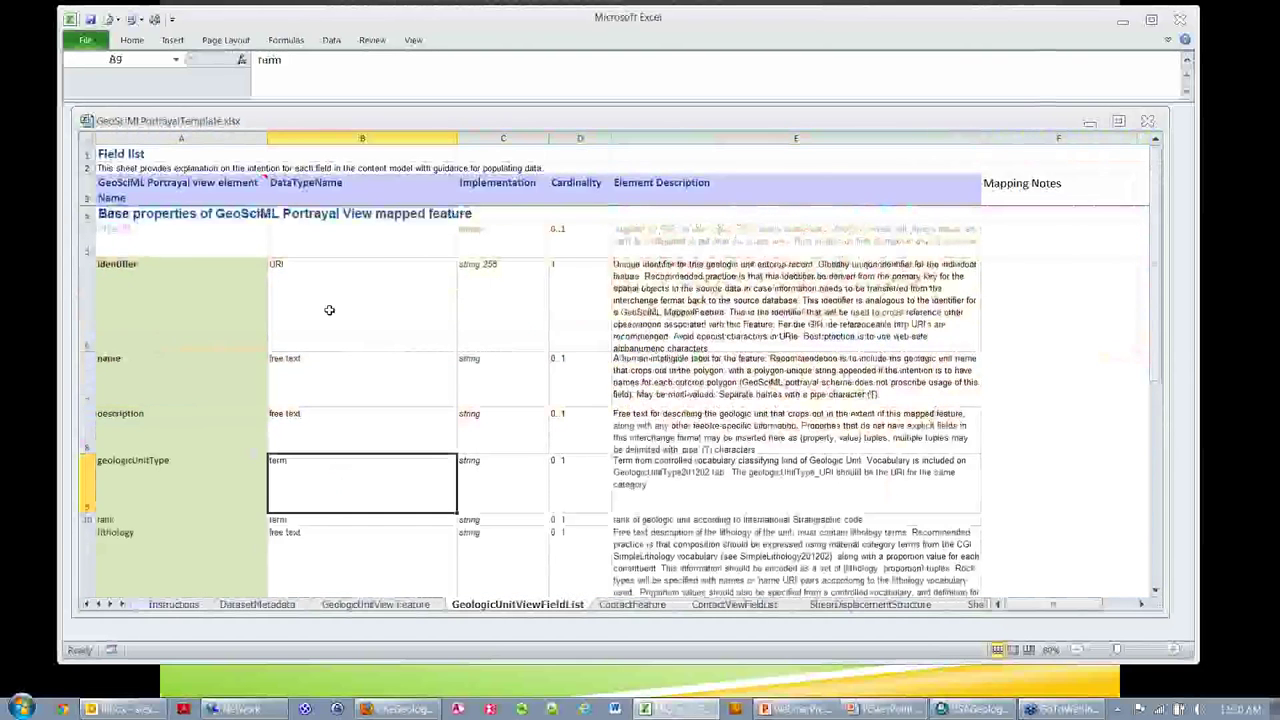
Highlight the source row, followed by the URI rows from geologicUnitType_uri to representativeOlderAge_uri
left_click(1157, 487)
left_click(1157, 487)
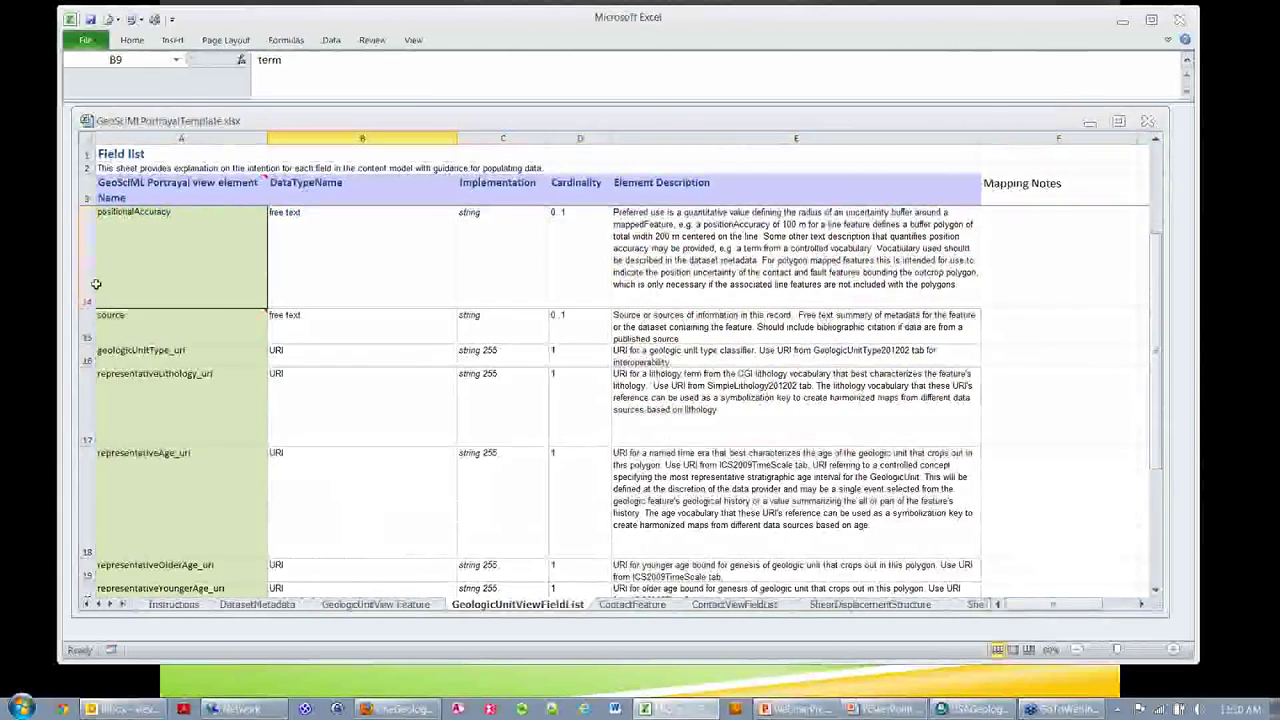
left_click(85, 321)
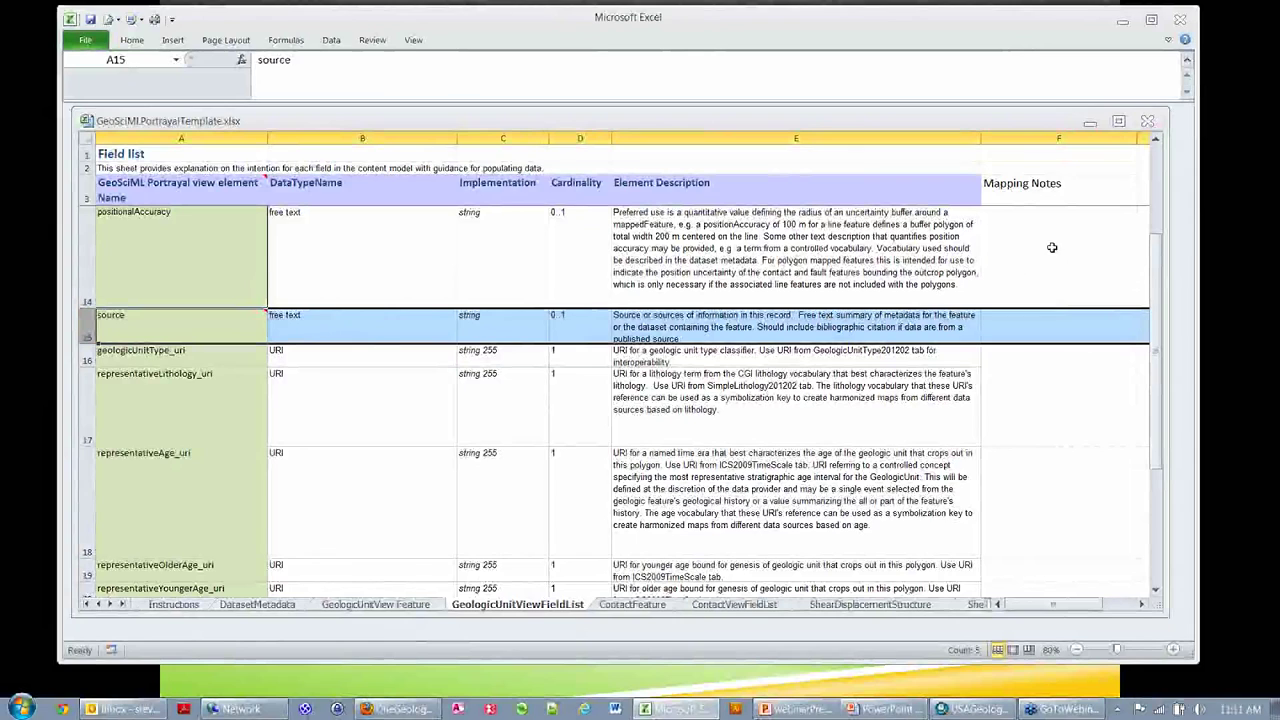
left_click_drag(88, 357, 88, 570)
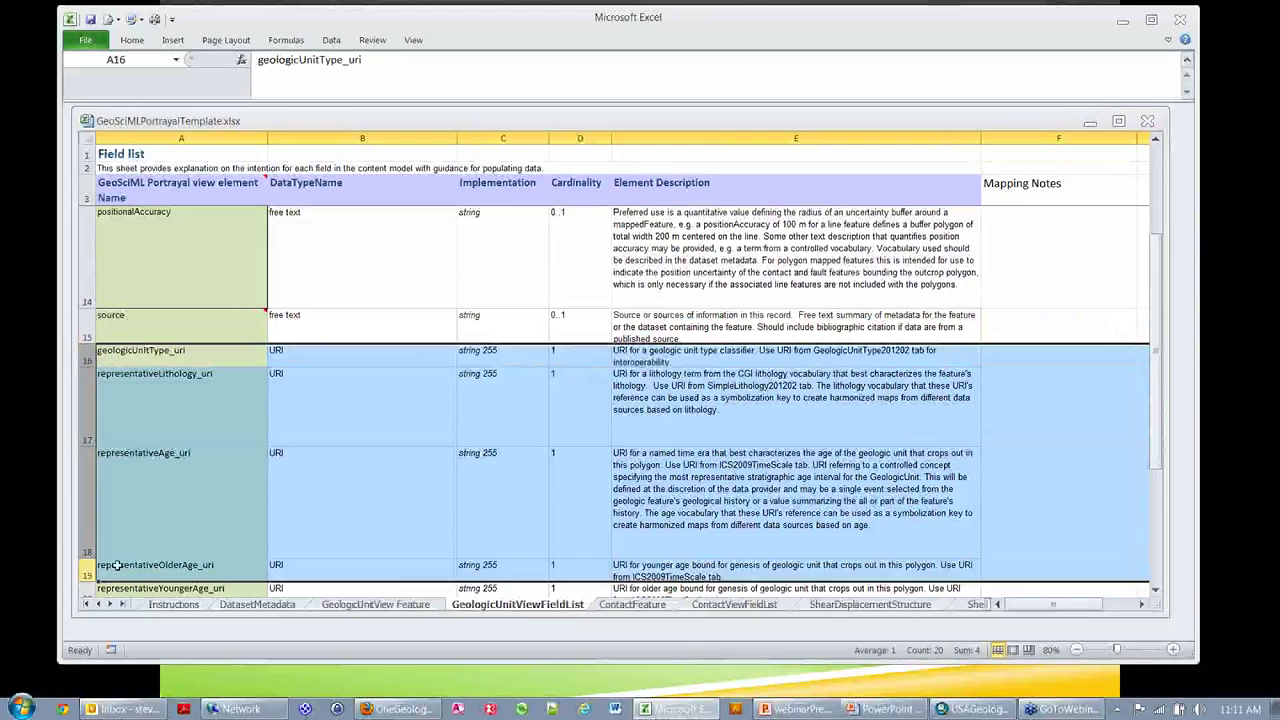
Point out the geologicUnitType_uri, representativeLithology_uri and representativeAge_uri fields by selecting their name cells
left_click(1155, 593)
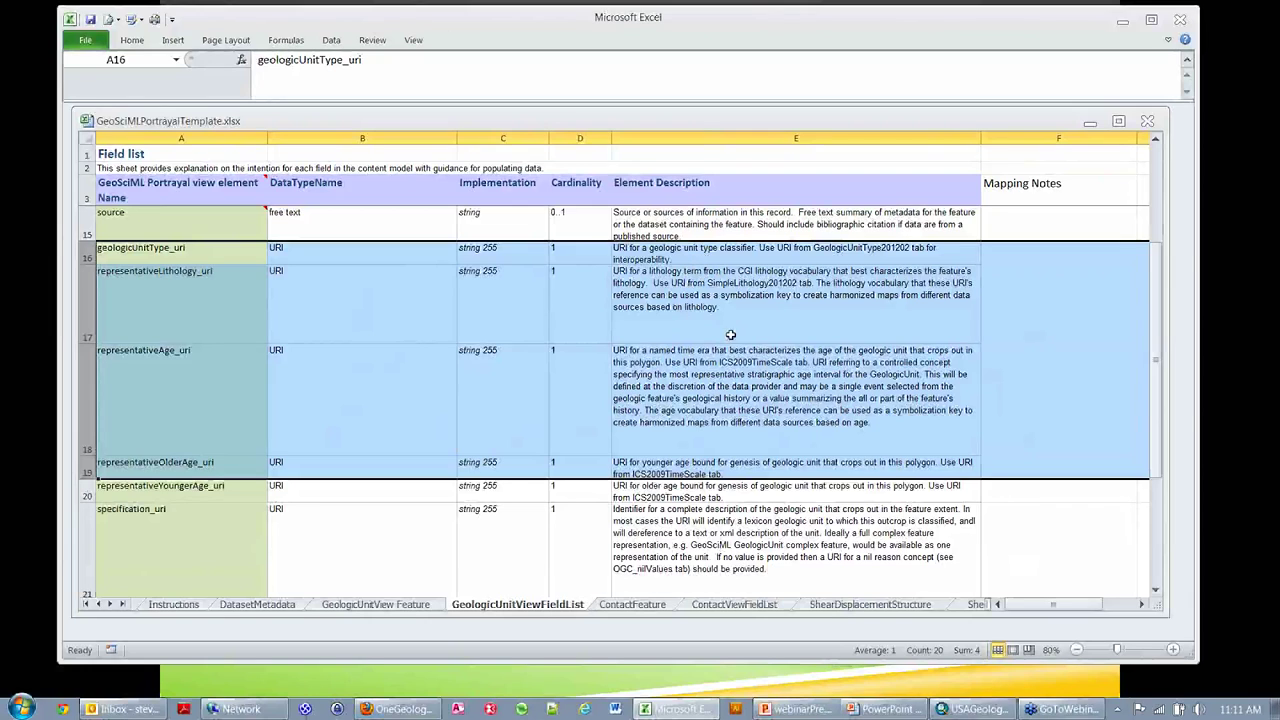
left_click(212, 307)
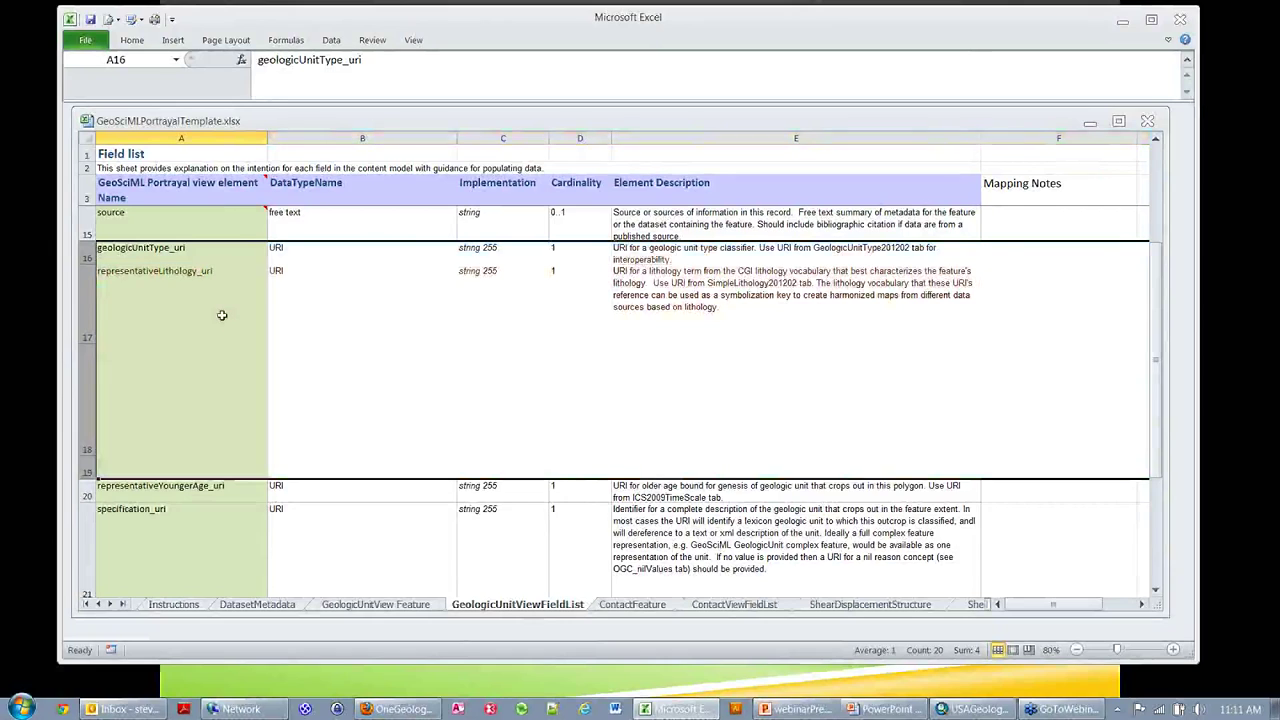
left_click(205, 252)
left_click(213, 309)
left_click(199, 397)
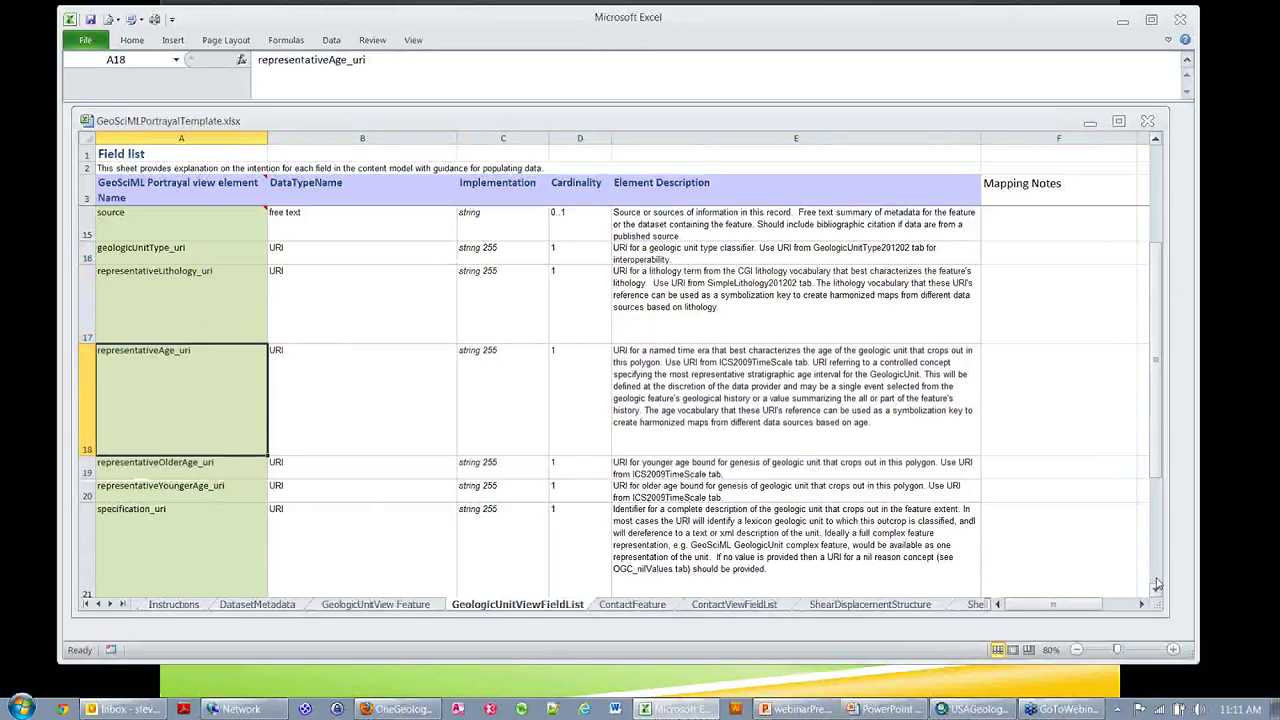
Inspect the specification_uri row and the metadata_uri field near the end of the field list
scroll(1157, 584, "down", 2)
left_click(198, 252)
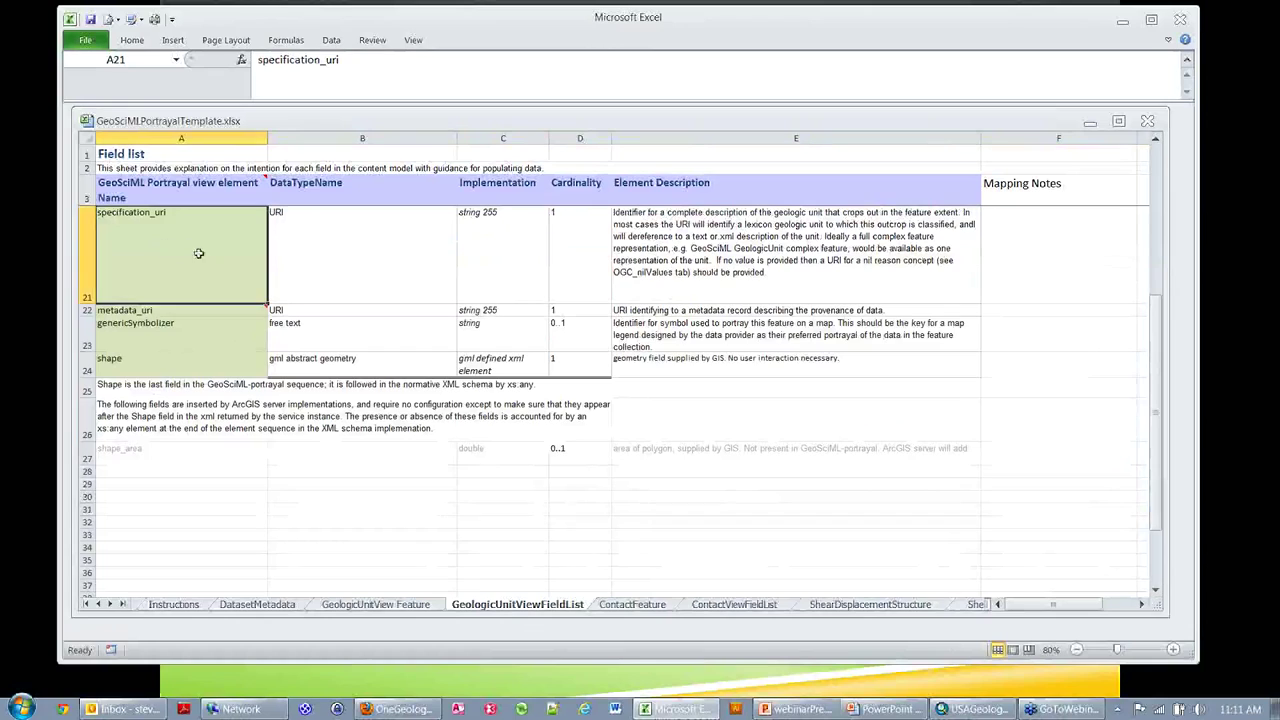
left_click(87, 250)
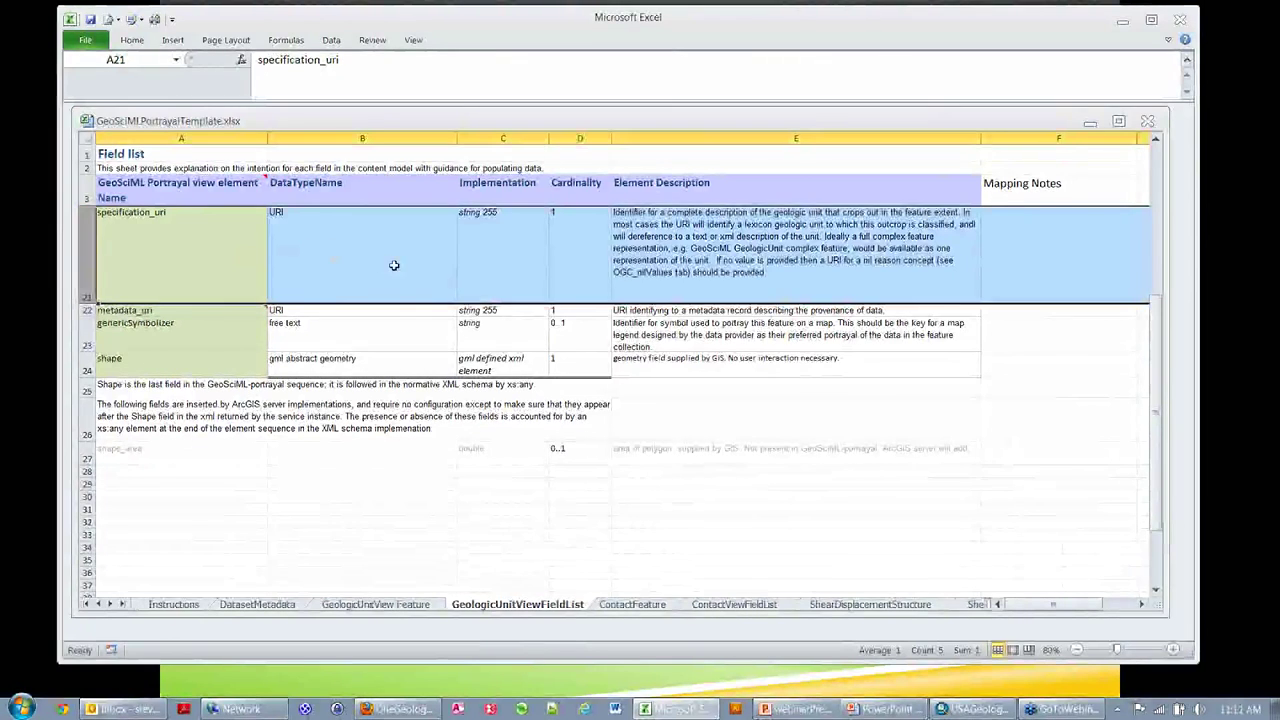
left_click(160, 314)
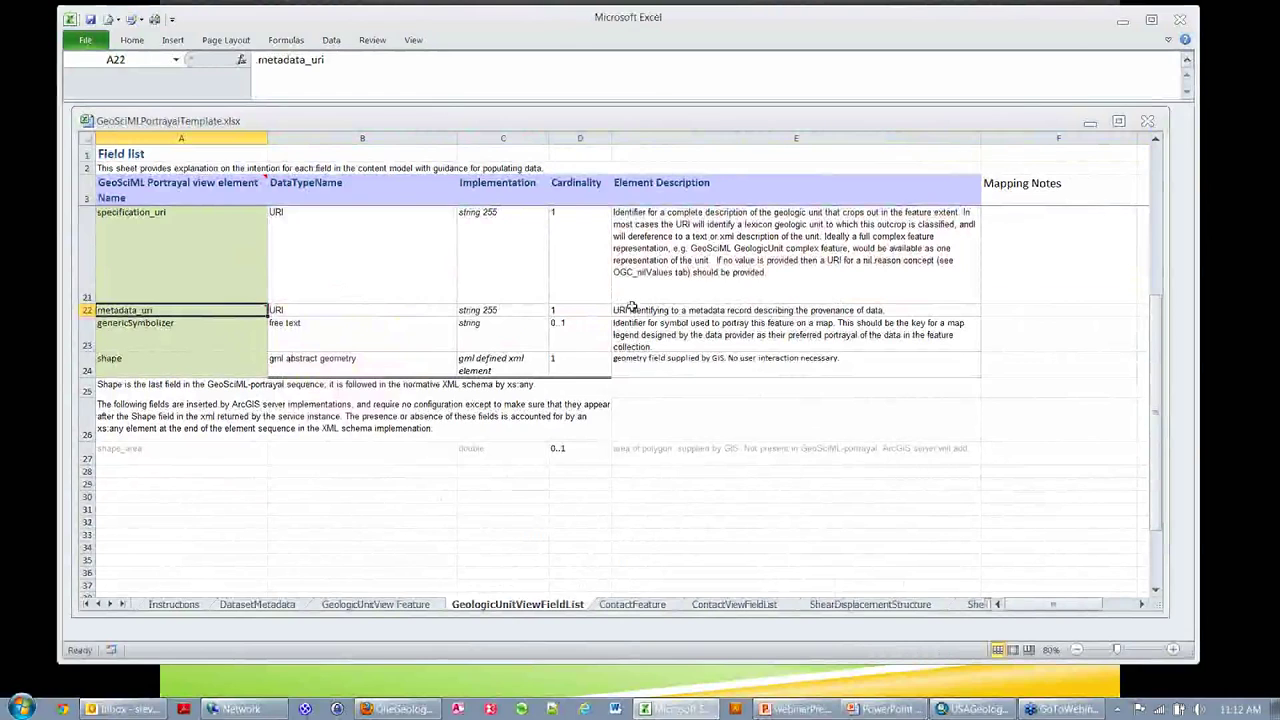
Highlight the genericSymbolizer row, followed by the identifier to positionalAccuracy rows of the ContactViewFieldList sheet
left_click(85, 335)
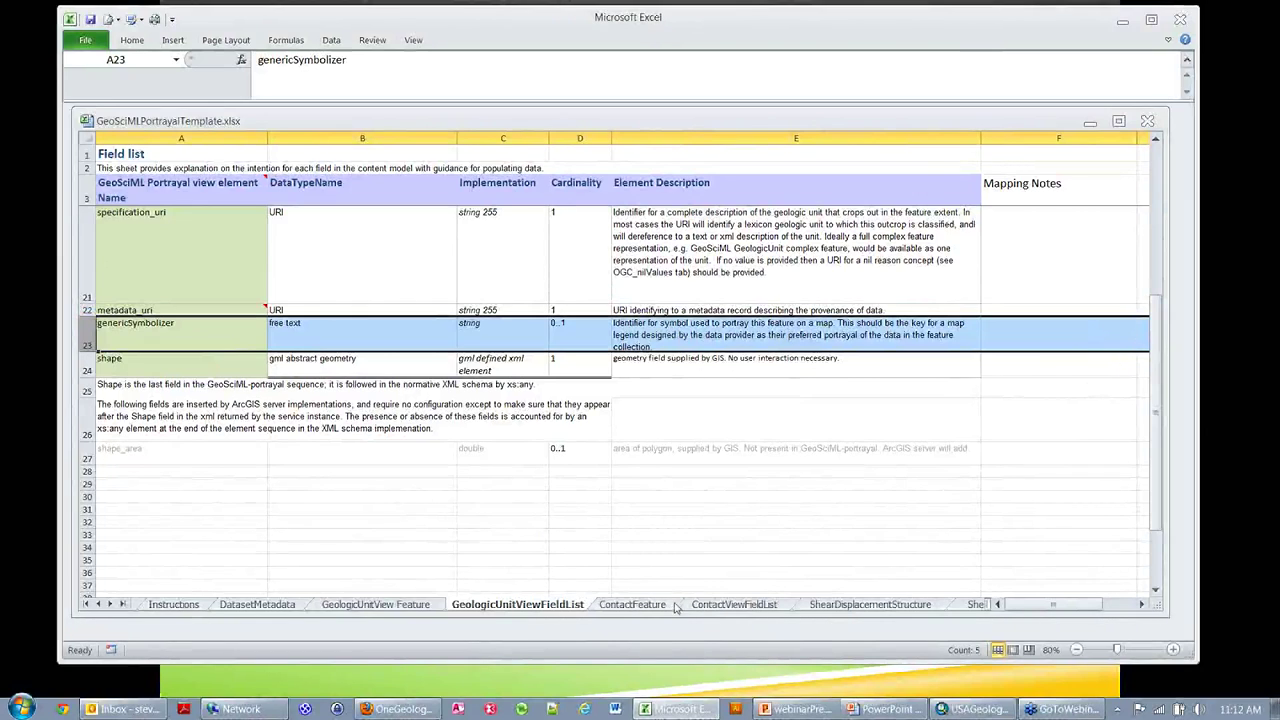
left_click(714, 605)
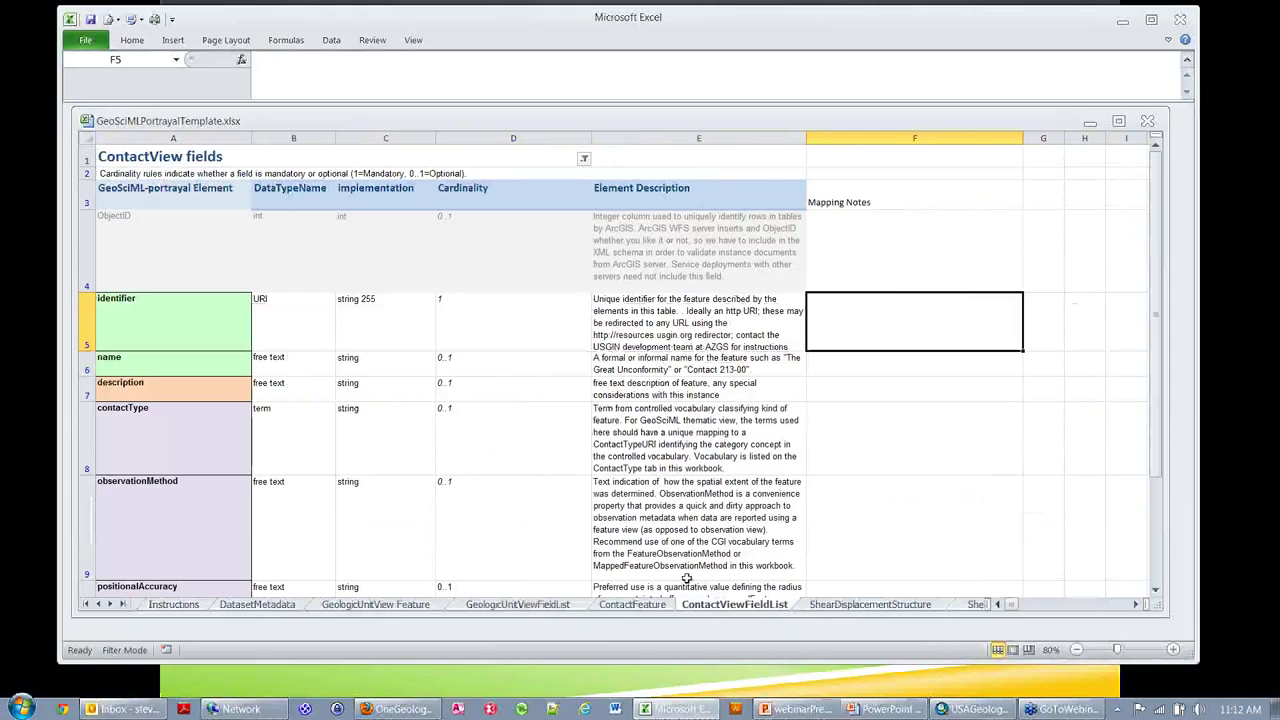
left_click_drag(80, 313, 96, 576)
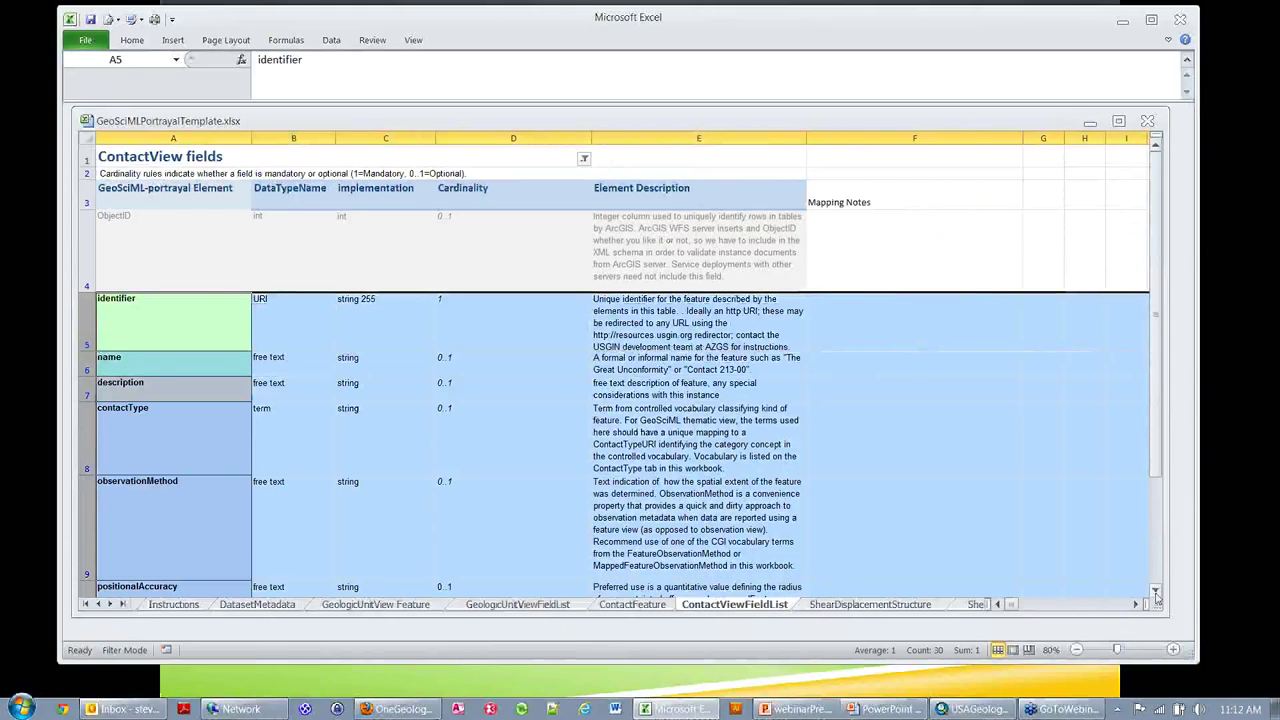
Point out the source row and the contactType_uri and specification_uri fields, and inspect the remaining contact fields through shape
scroll(1156, 594, "down", 8)
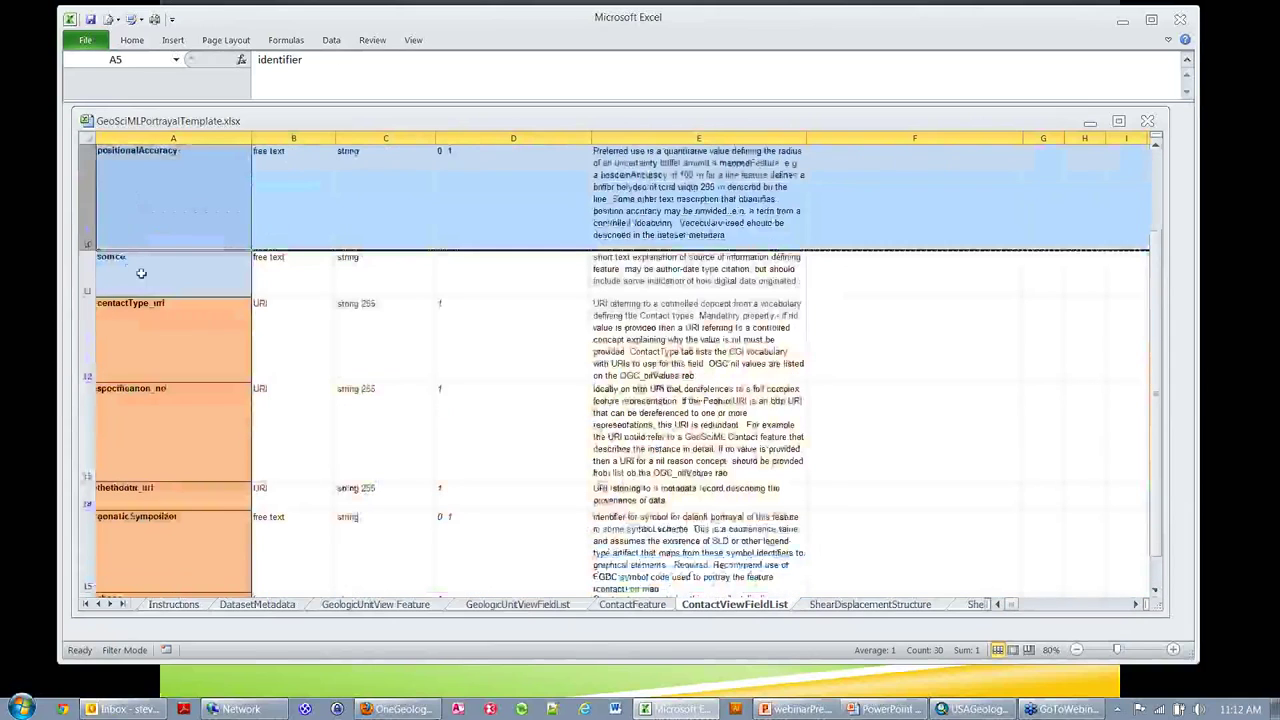
left_click(88, 264)
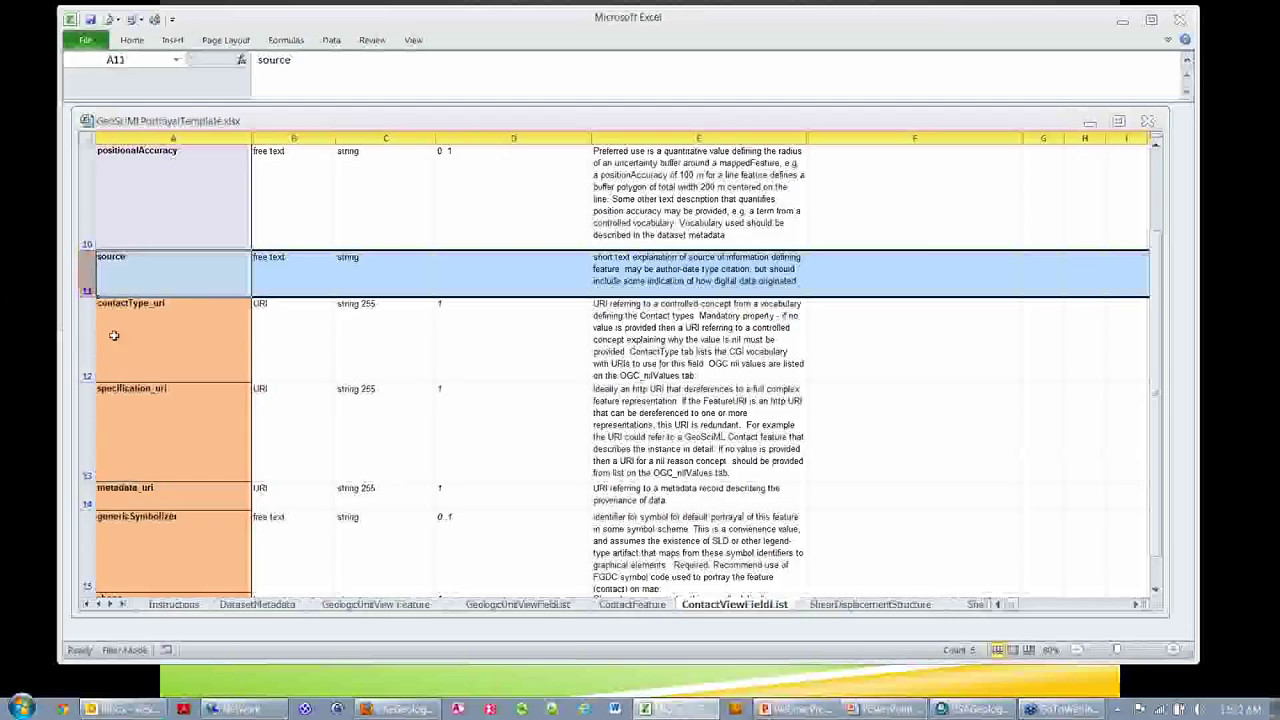
left_click(161, 334)
left_click(171, 434)
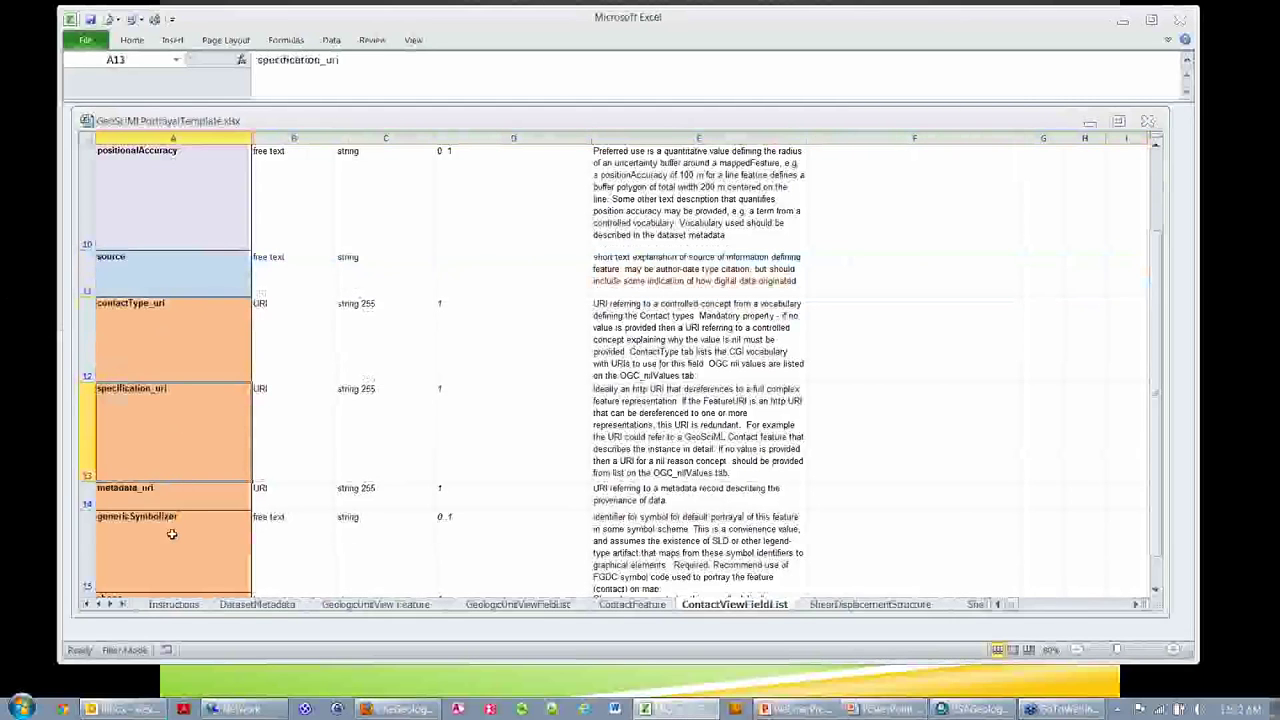
left_click(182, 338)
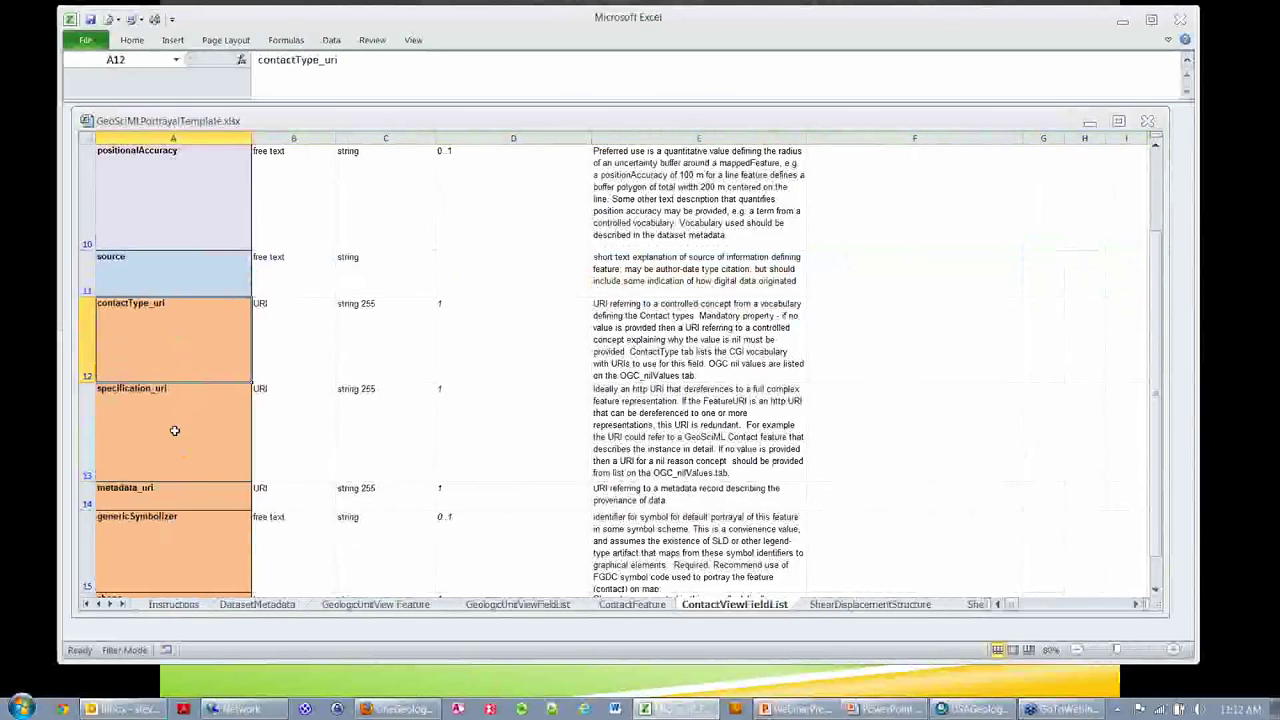
left_click(1155, 591)
left_click(1155, 591)
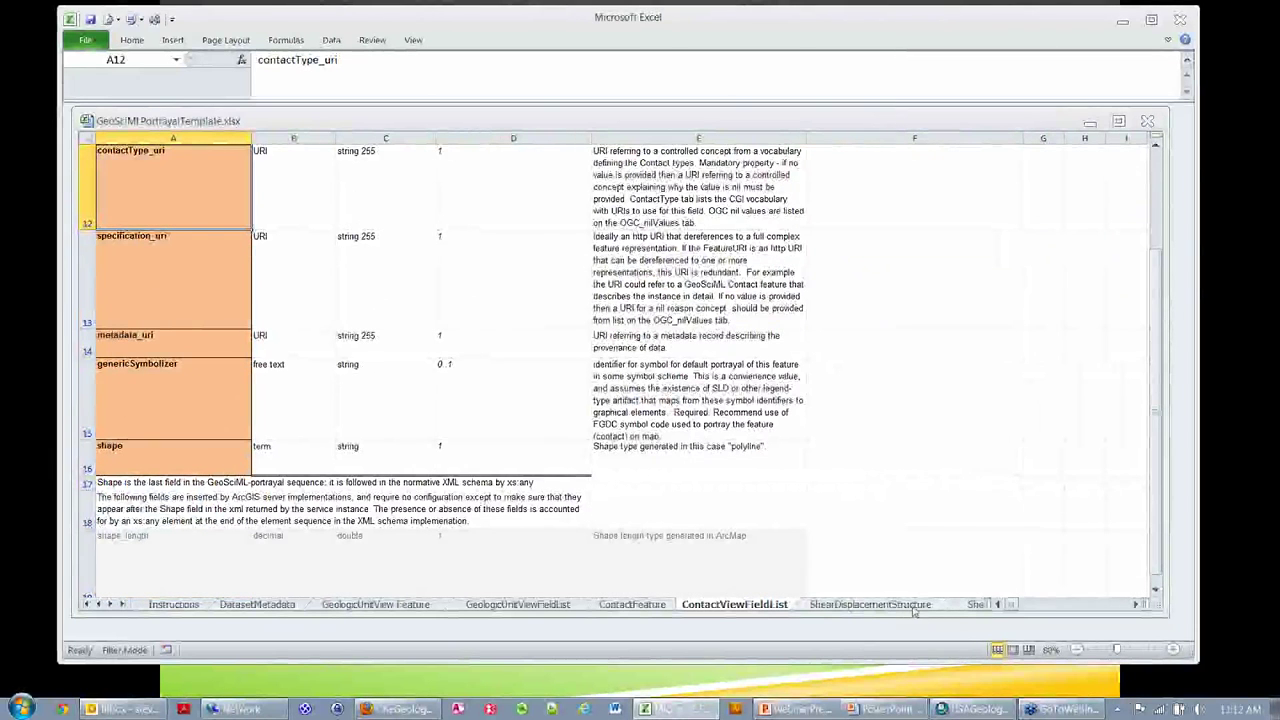
Highlight the movementType, deformationStyle and displacement rows in the ShearDisplacementStrucFieldList sheet
left_click(972, 605)
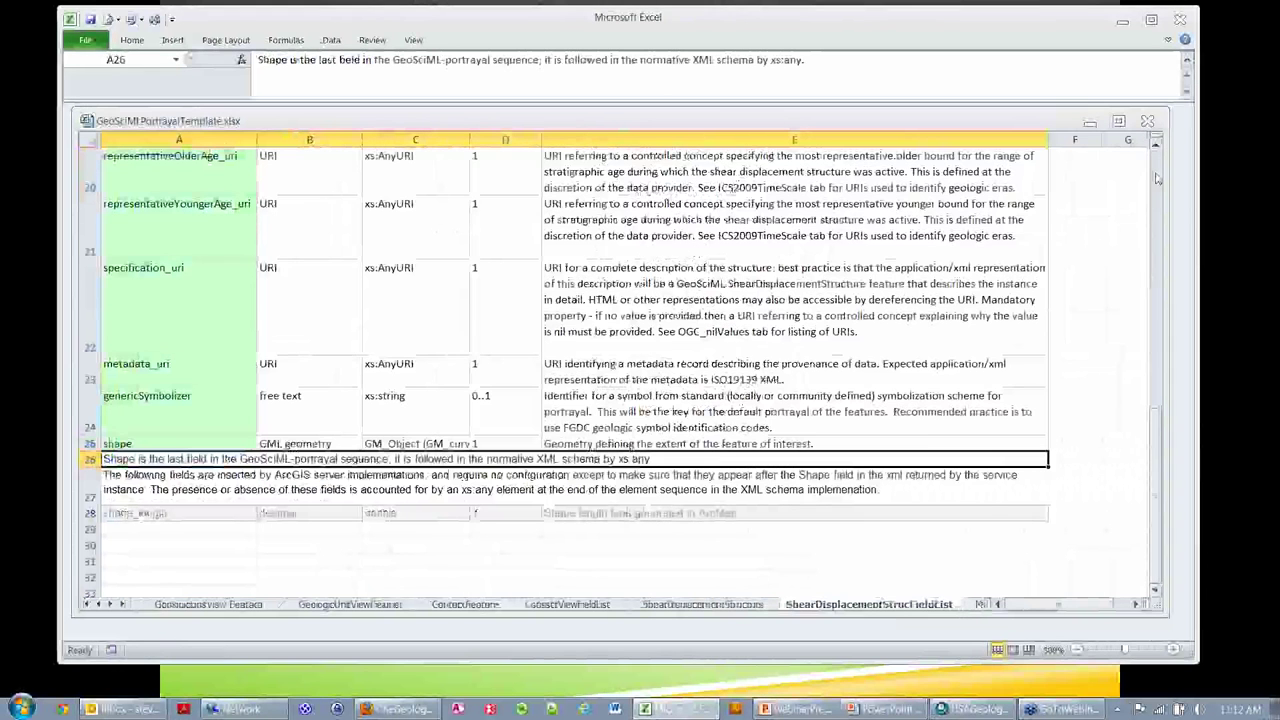
left_click(1157, 178)
left_click(1157, 178)
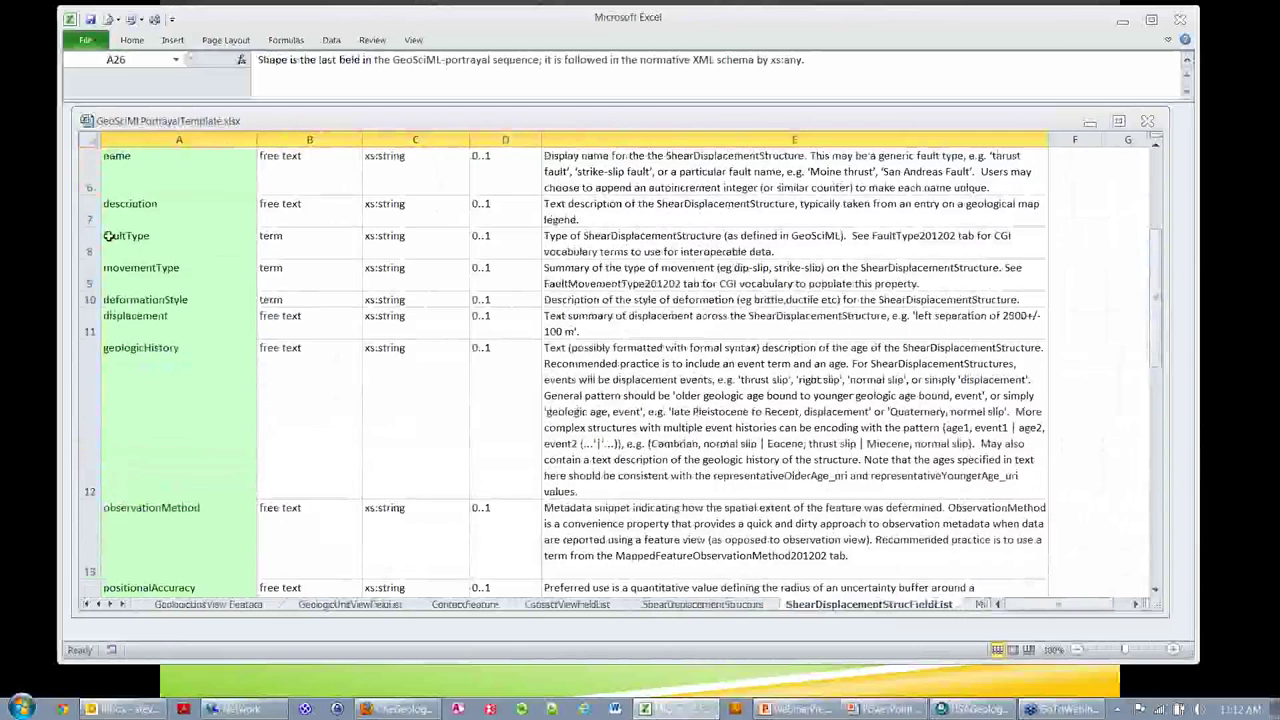
left_click_drag(90, 280, 90, 328)
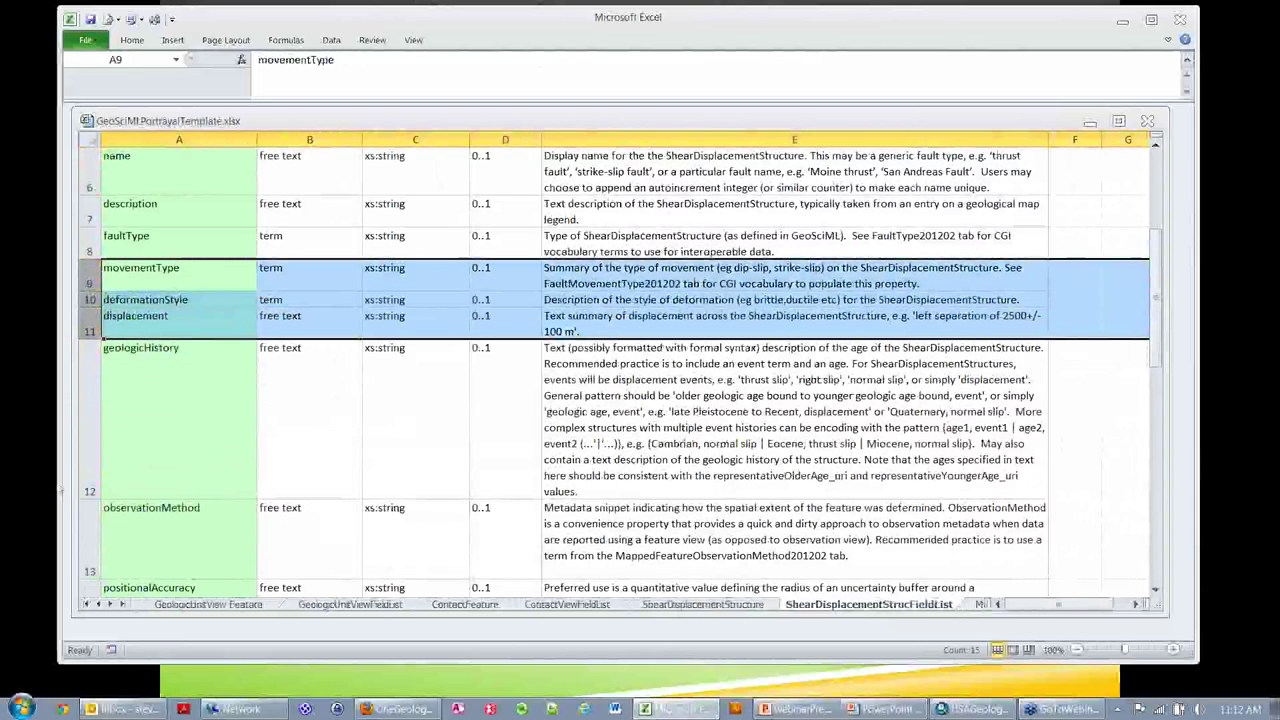
Examine the shear displacement structure fields from geologicHistory through the source and URI fields to representativeYoungerAge_uri
left_click(1157, 594)
left_click(1157, 594)
left_click(1157, 594)
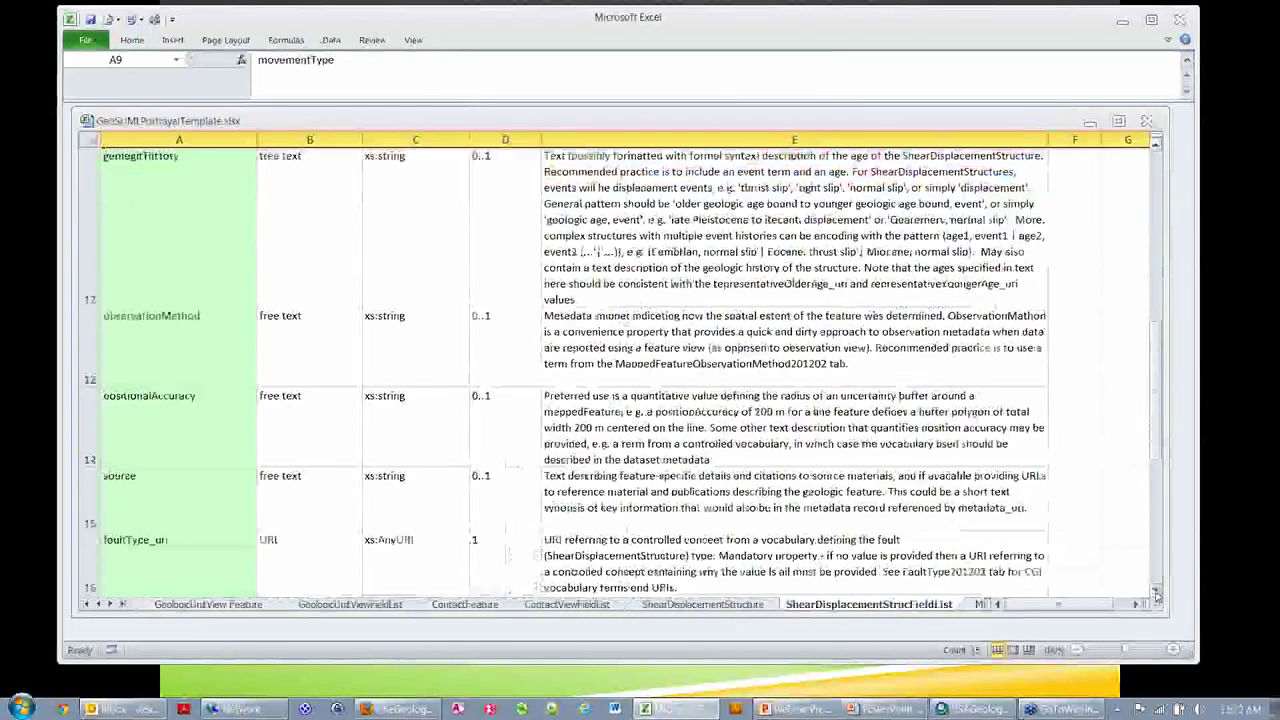
left_click(1157, 594)
left_click(1157, 594)
left_click(1157, 594)
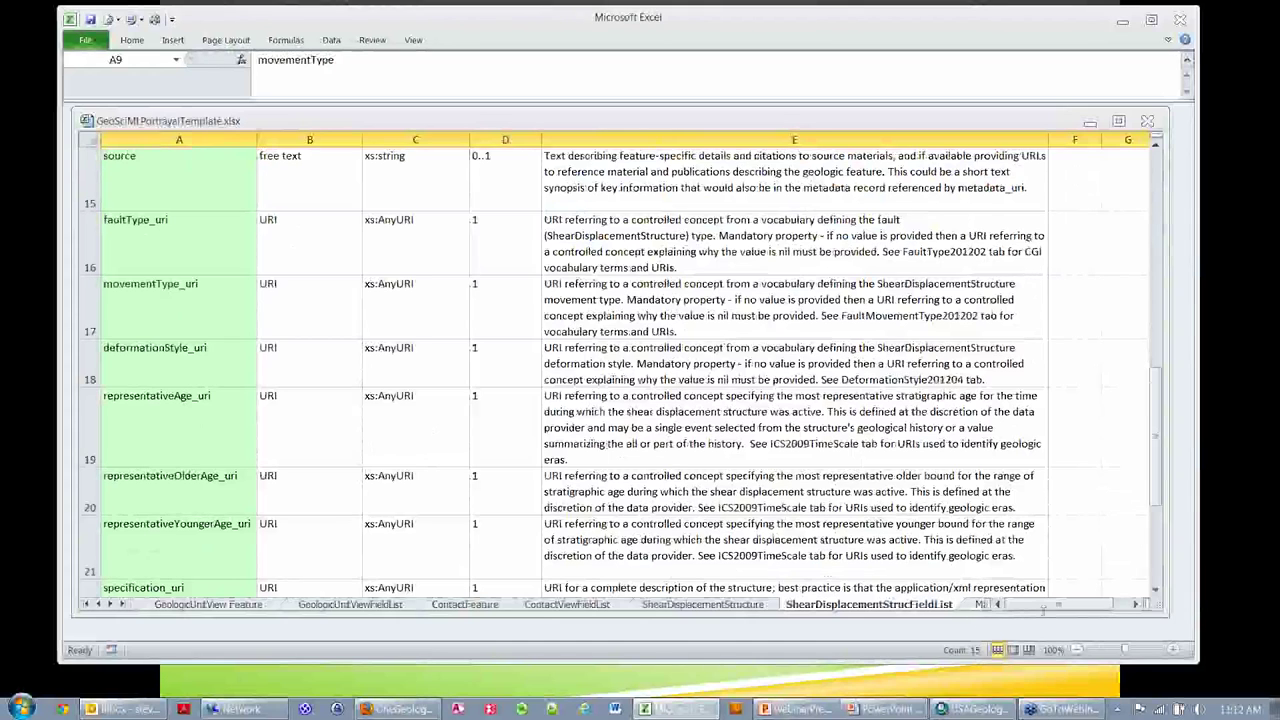
Make room for more sheet names and open the MappedFeatureObservationMethod vocabulary sheet
left_click_drag(988, 604, 1040, 604)
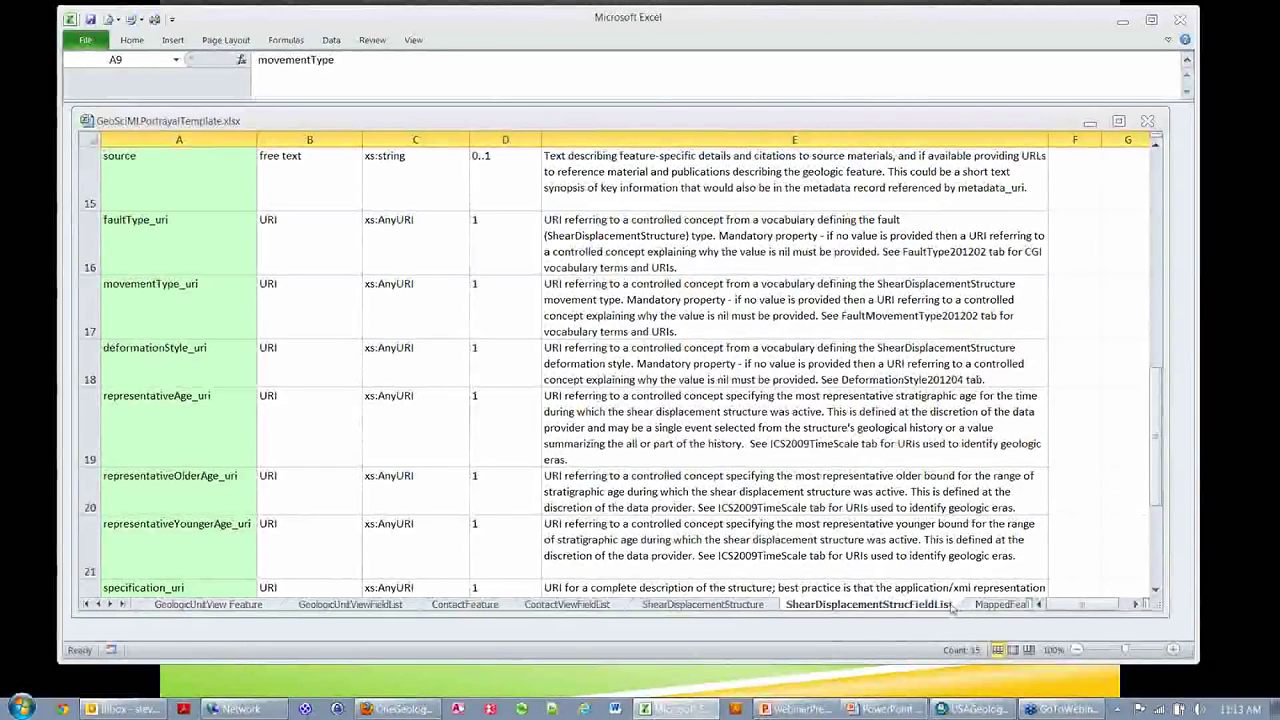
left_click(1000, 606)
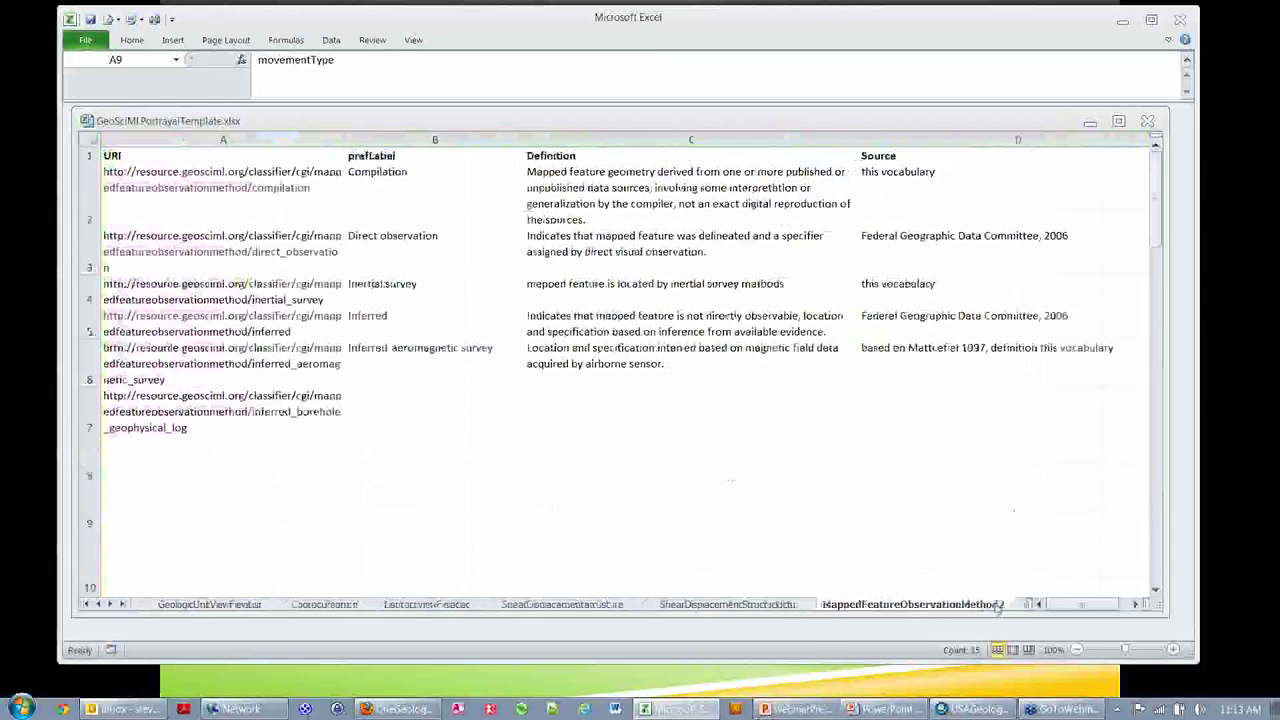